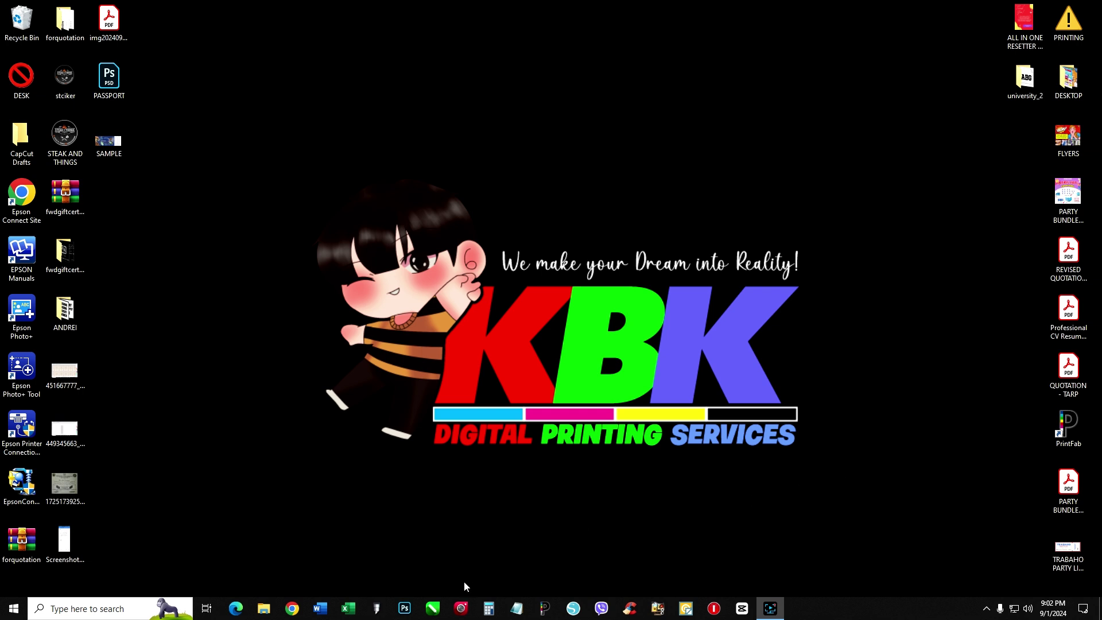
Switch to CorelDRAW and create a new RGB document 4 inches wide and 1.5 inches high at 300 dpi.
{"action": "left_click", "coordinate": [434, 608]}
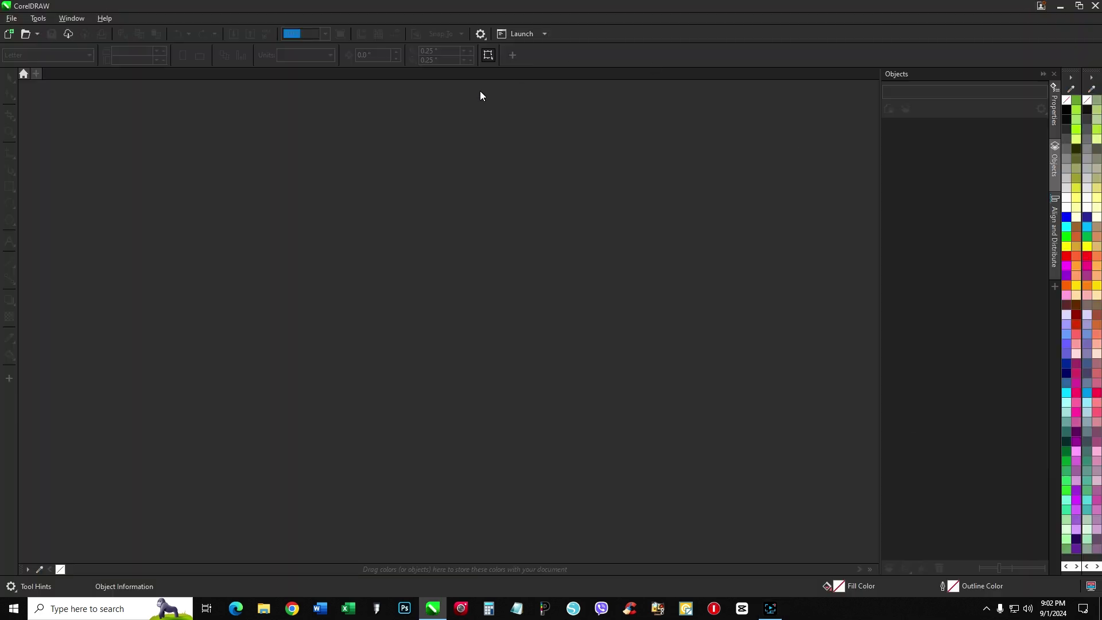
{"action": "left_click", "coordinate": [7, 19]}
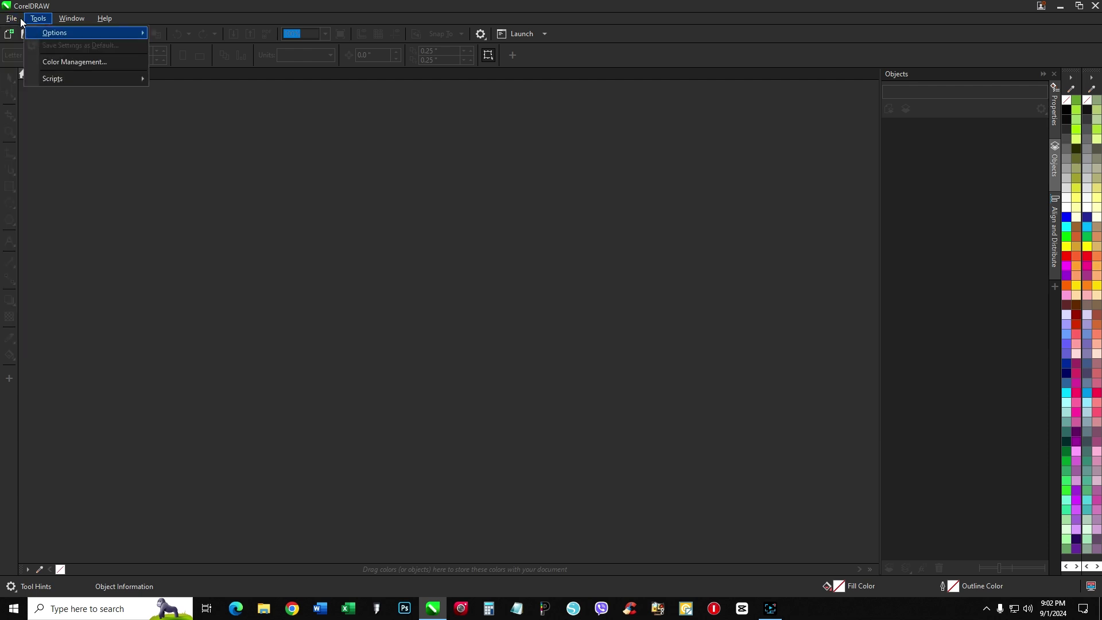
{"action": "left_click", "coordinate": [24, 33]}
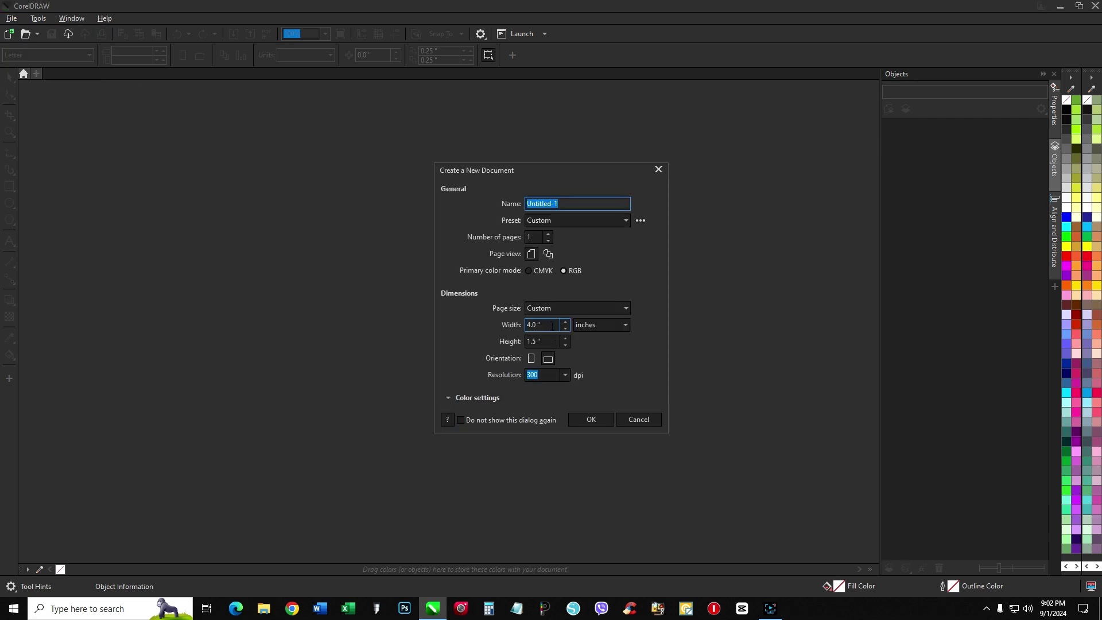
{"action": "left_click", "coordinate": [551, 326]}
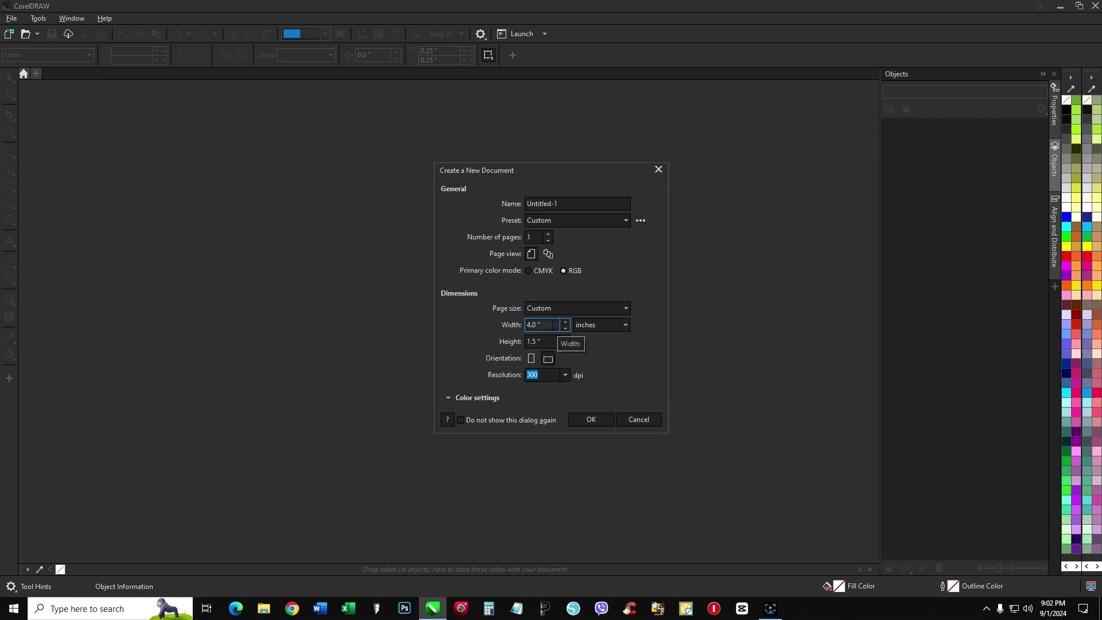
{"action": "left_click", "coordinate": [550, 342]}
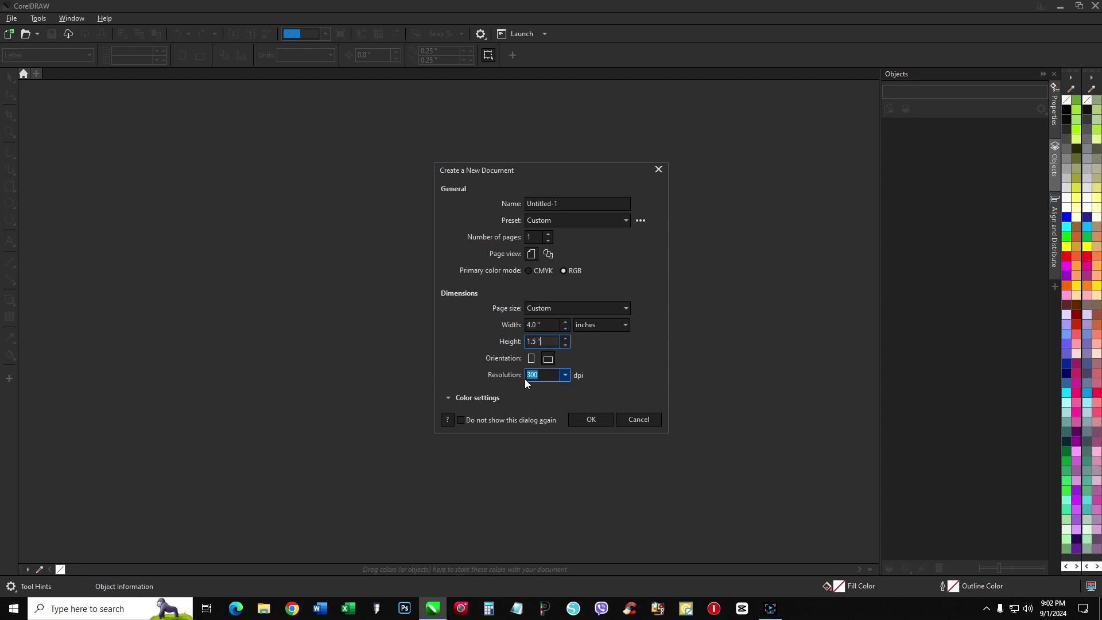
{"action": "left_click", "coordinate": [541, 376]}
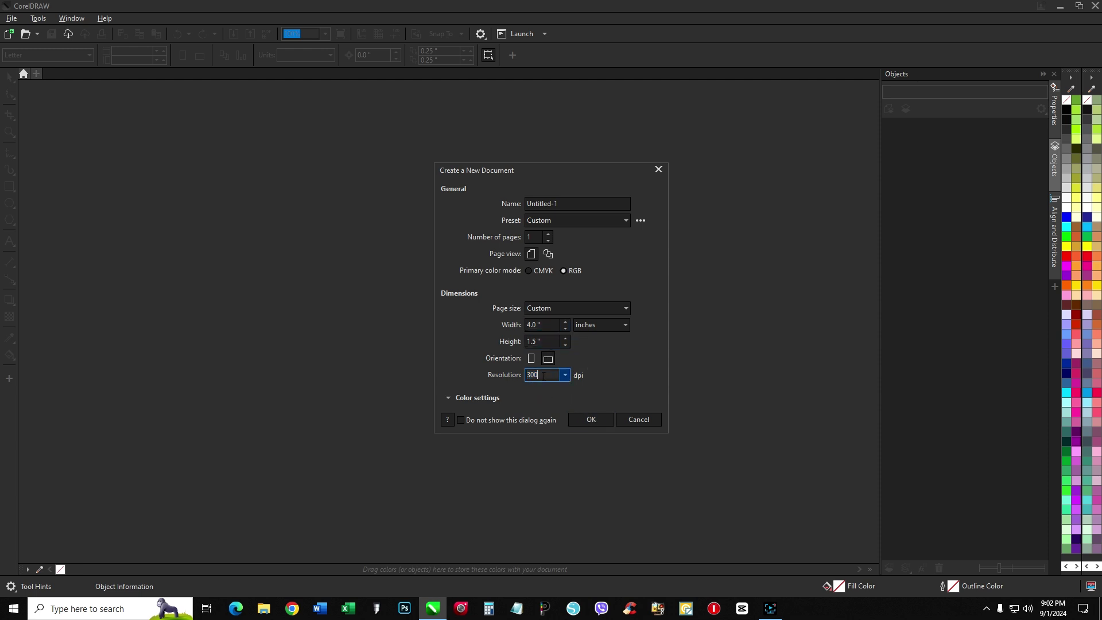
{"action": "left_click", "coordinate": [591, 421]}
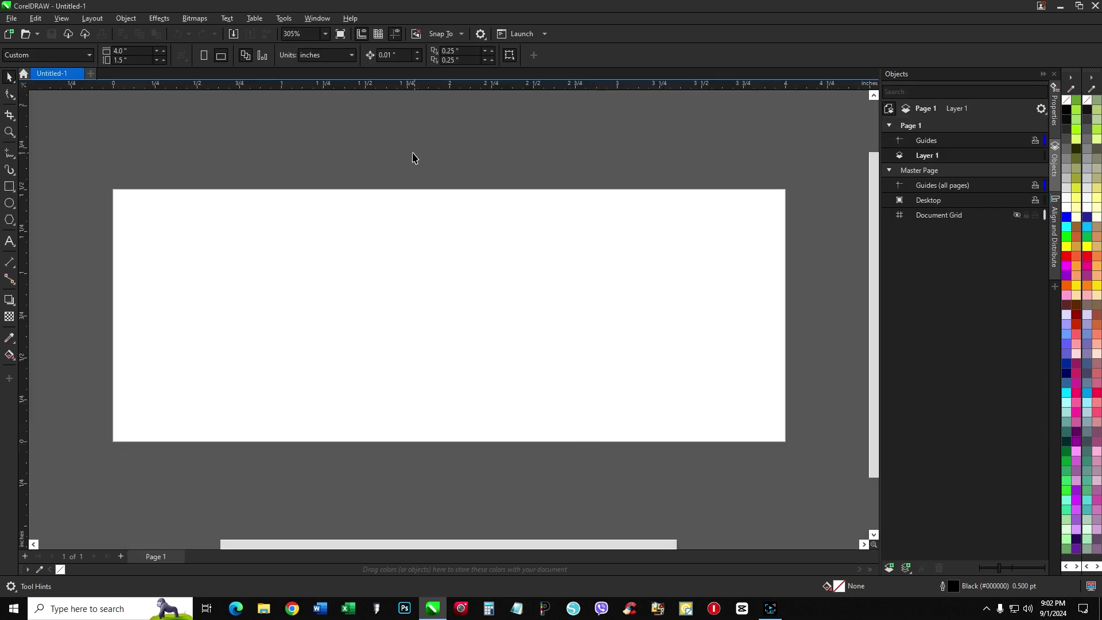
Import the SAMPLE image from the Desktop and centre it on the page.
{"action": "right_click", "coordinate": [386, 156]}
{"action": "left_click", "coordinate": [313, 147]}
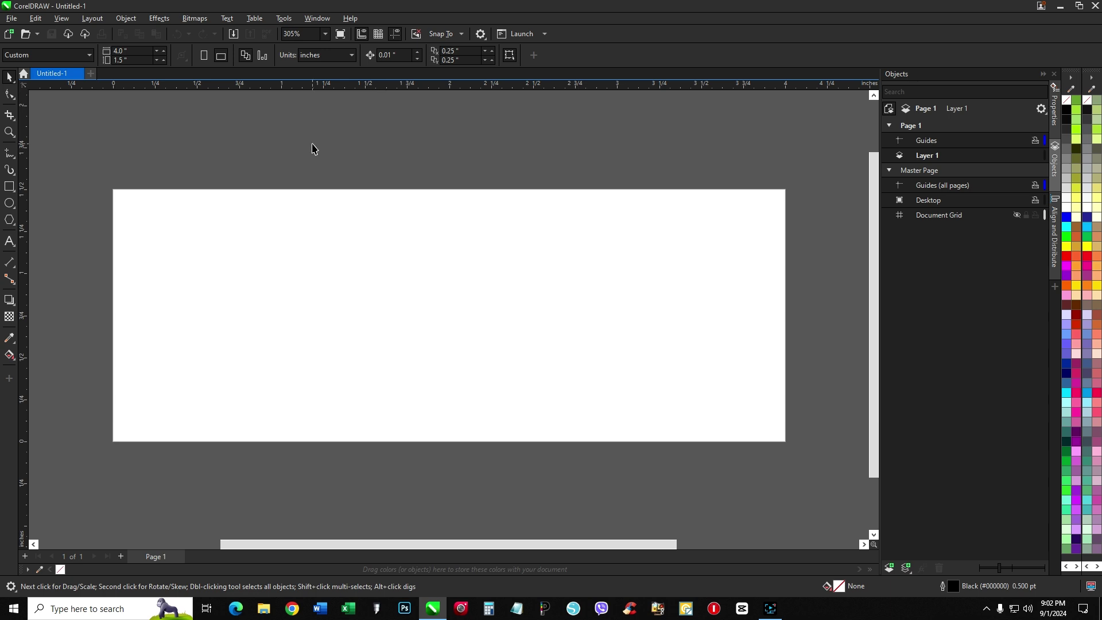
{"action": "right_click", "coordinate": [210, 152]}
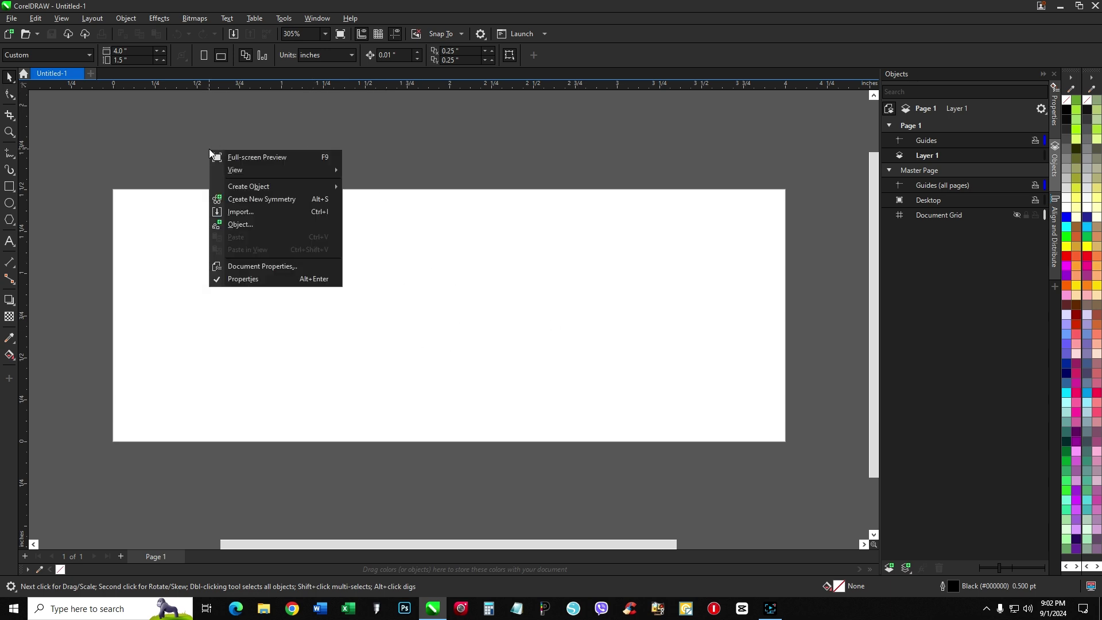
{"action": "left_click", "coordinate": [271, 213]}
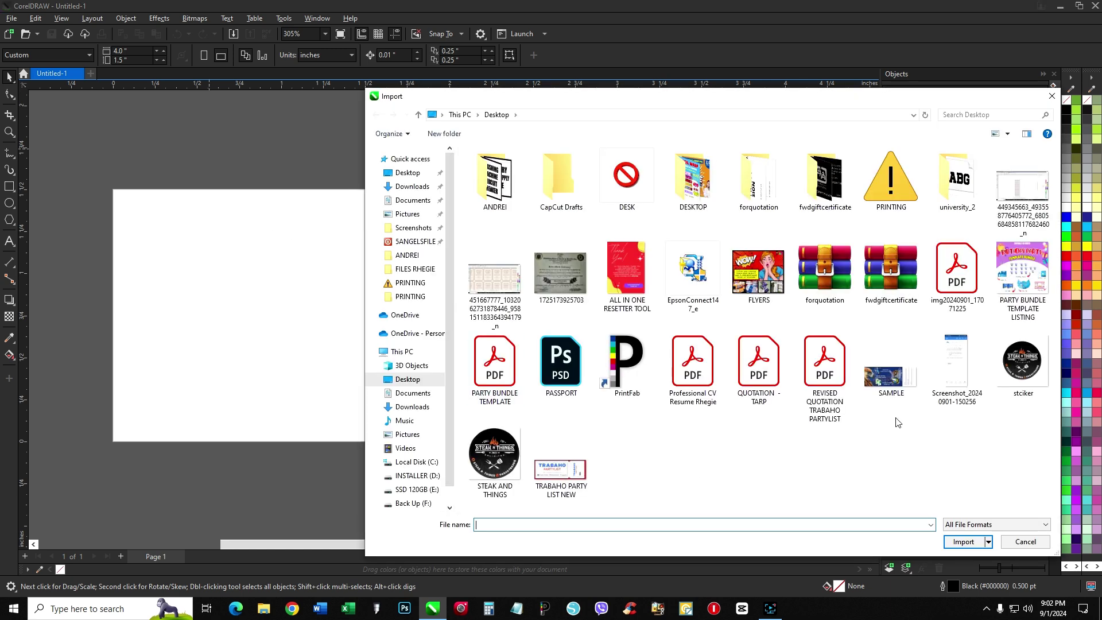
{"action": "left_click", "coordinate": [894, 390]}
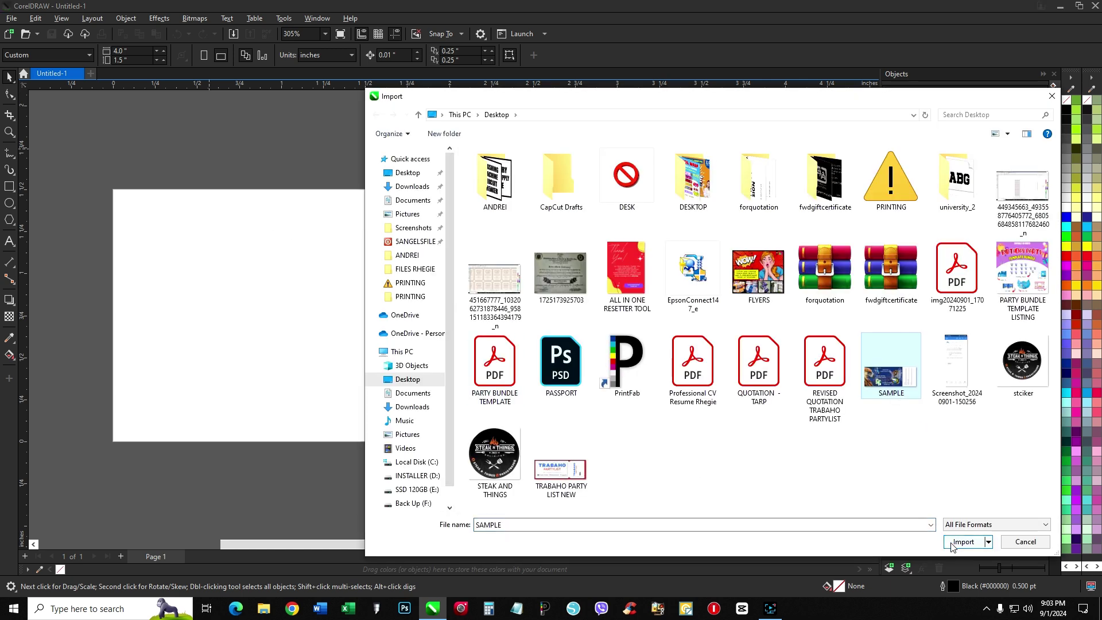
{"action": "left_click", "coordinate": [951, 545]}
{"action": "left_click", "coordinate": [196, 228]}
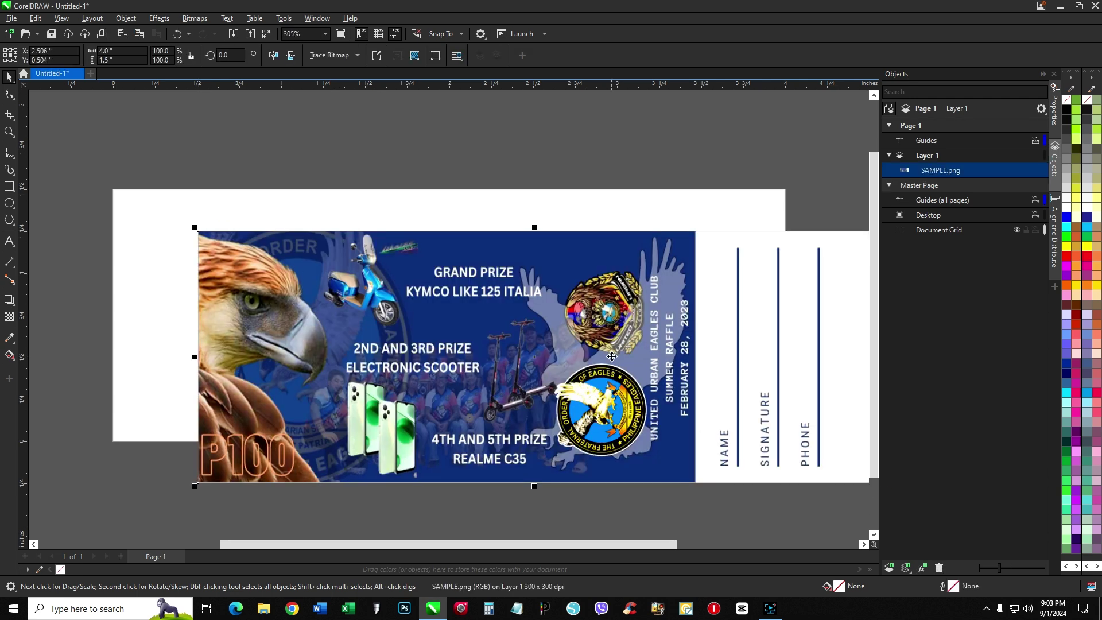
{"action": "key", "text": "p"}
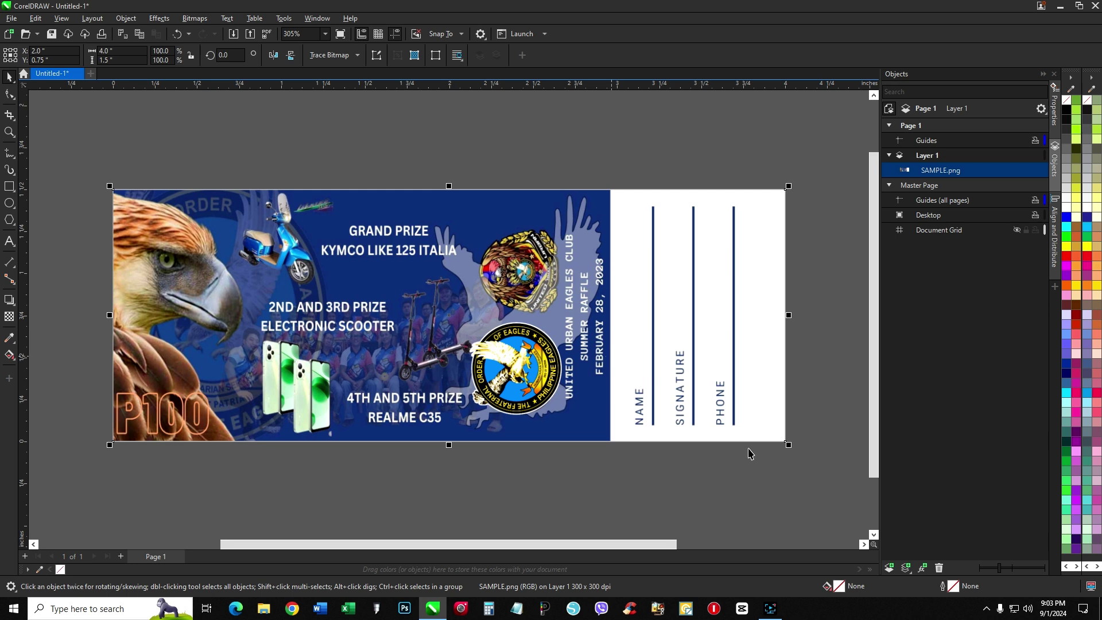
{"action": "left_click", "coordinate": [454, 167]}
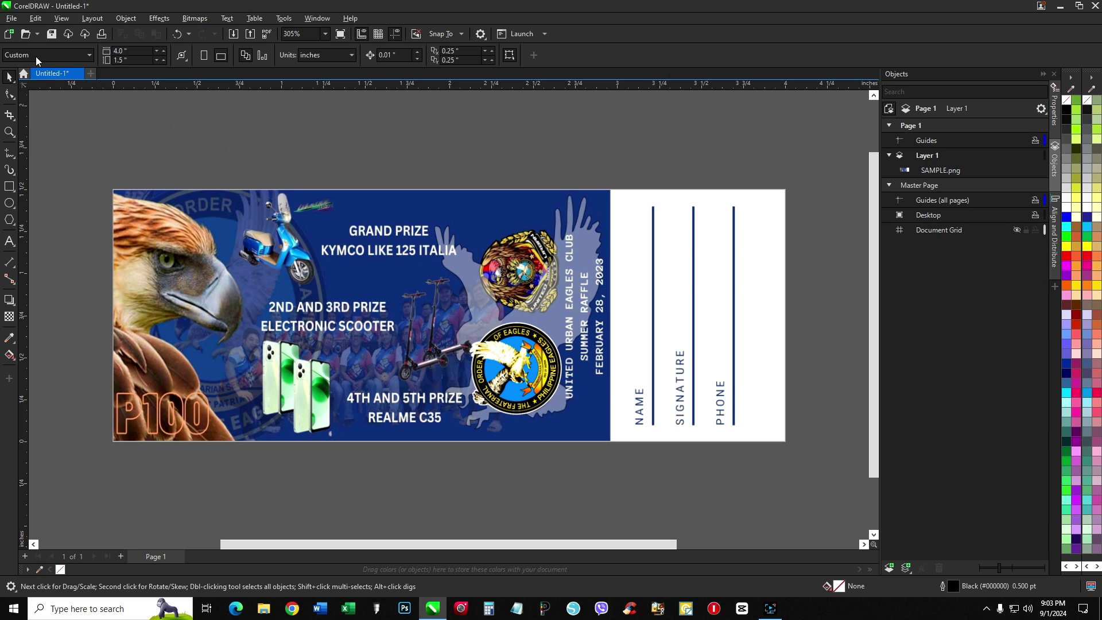
Start creating a print merge for the ticket document.
{"action": "left_click", "coordinate": [14, 20]}
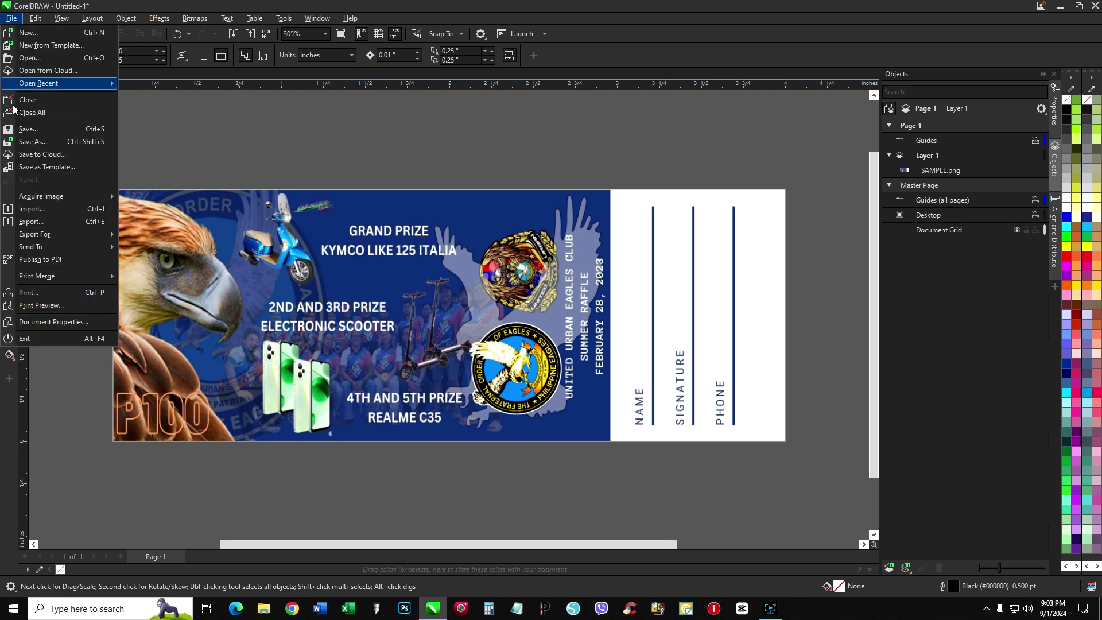
{"action": "mouse_move", "coordinate": [50, 278]}
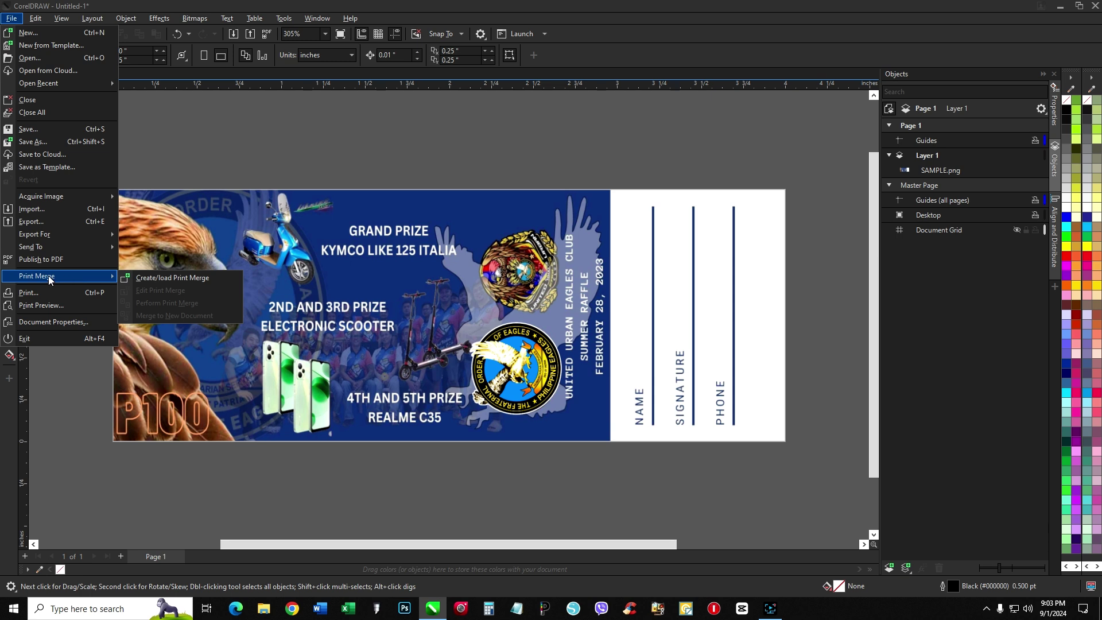
{"action": "left_click", "coordinate": [152, 278]}
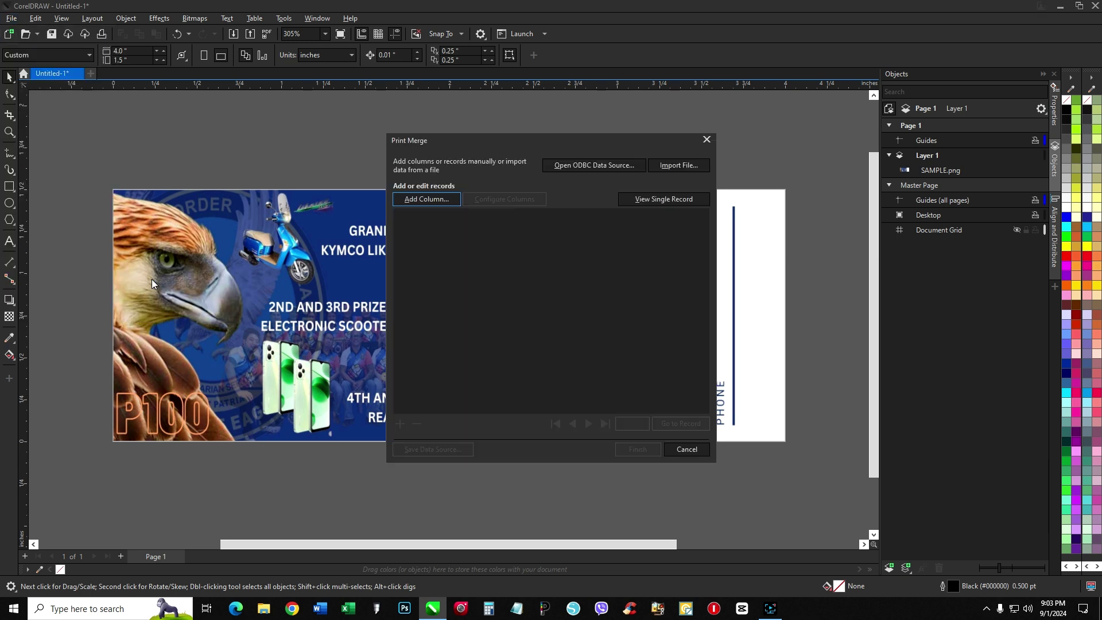
{"action": "left_click", "coordinate": [671, 167]}
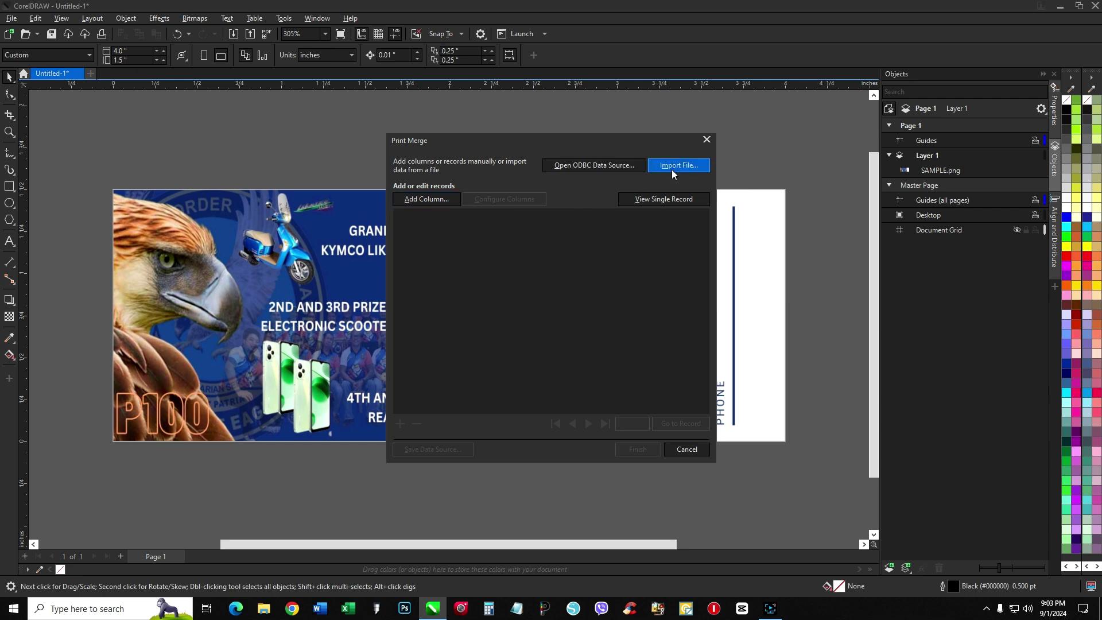
{"action": "left_click", "coordinate": [411, 333]}
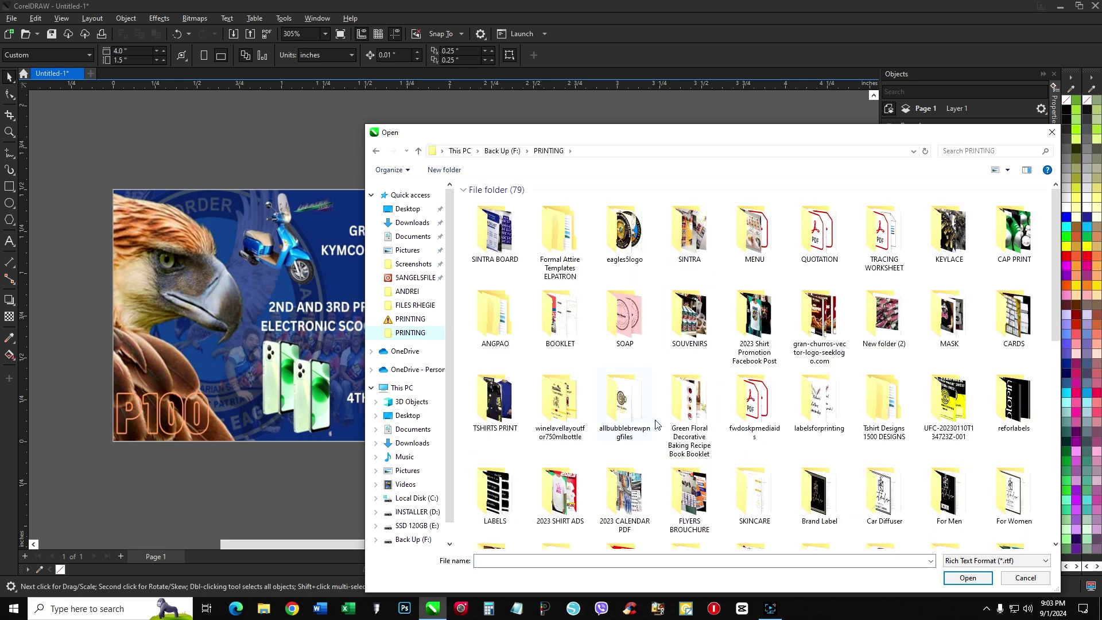
{"action": "scroll", "coordinate": [660, 425], "scroll_direction": "down", "scroll_amount": 10}
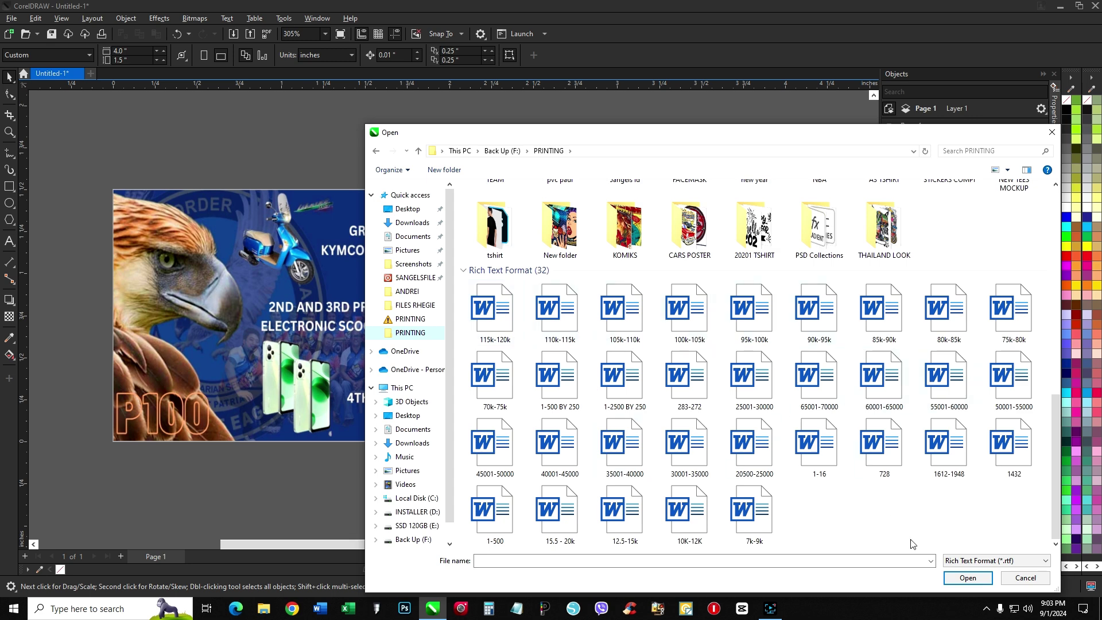
{"action": "left_click", "coordinate": [1025, 578]}
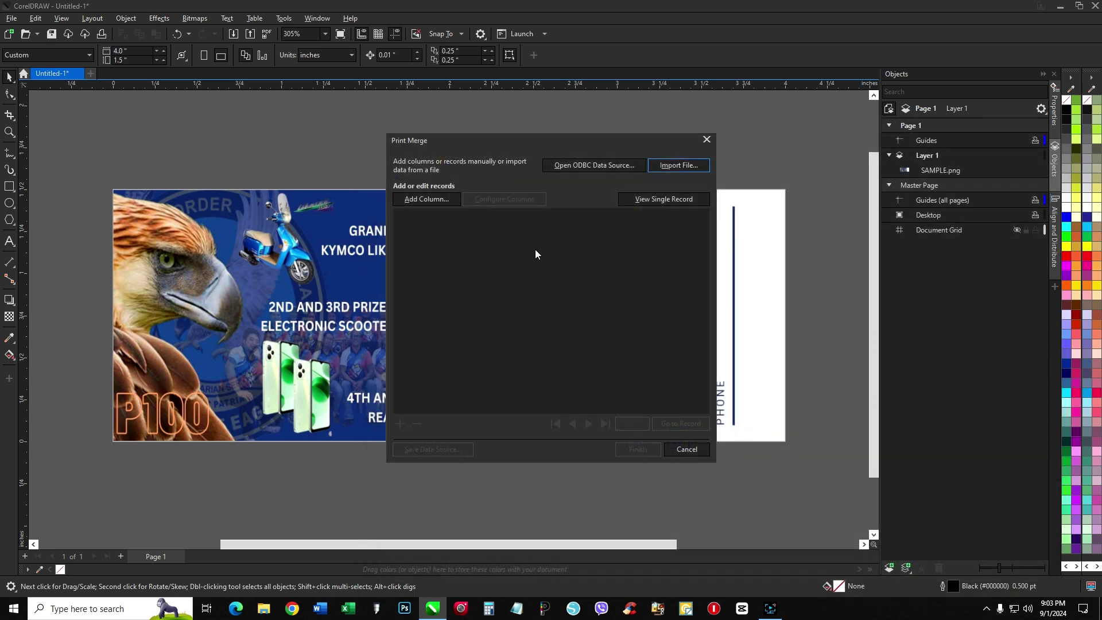
Define a new numeric merge column named 1-100 with the 000X number format.
{"action": "left_click", "coordinate": [425, 201]}
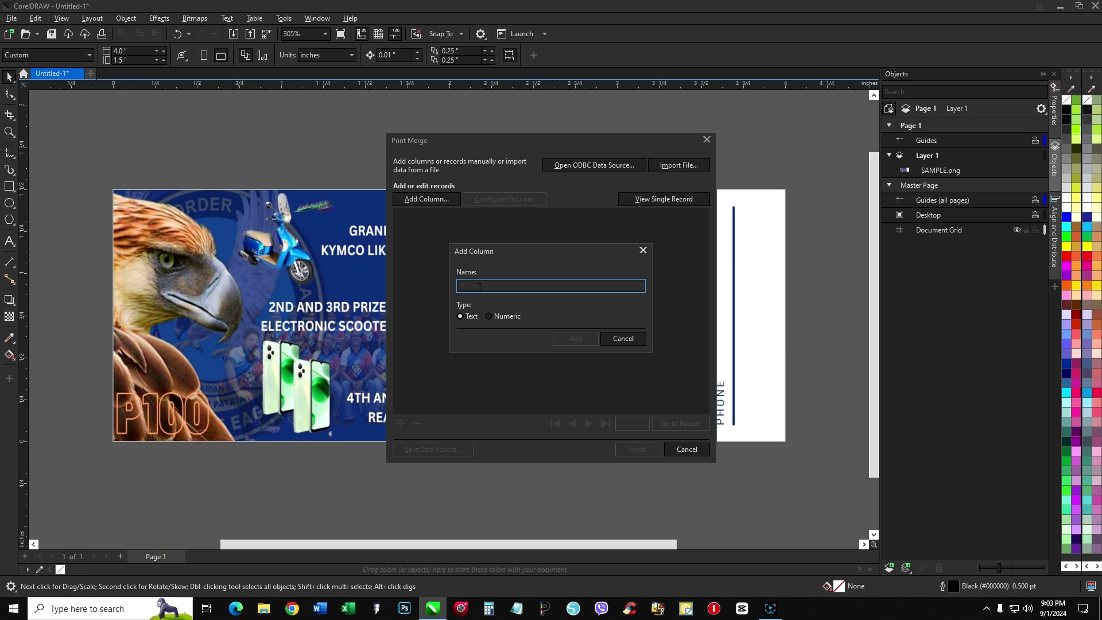
{"action": "type", "text": "1-100"}
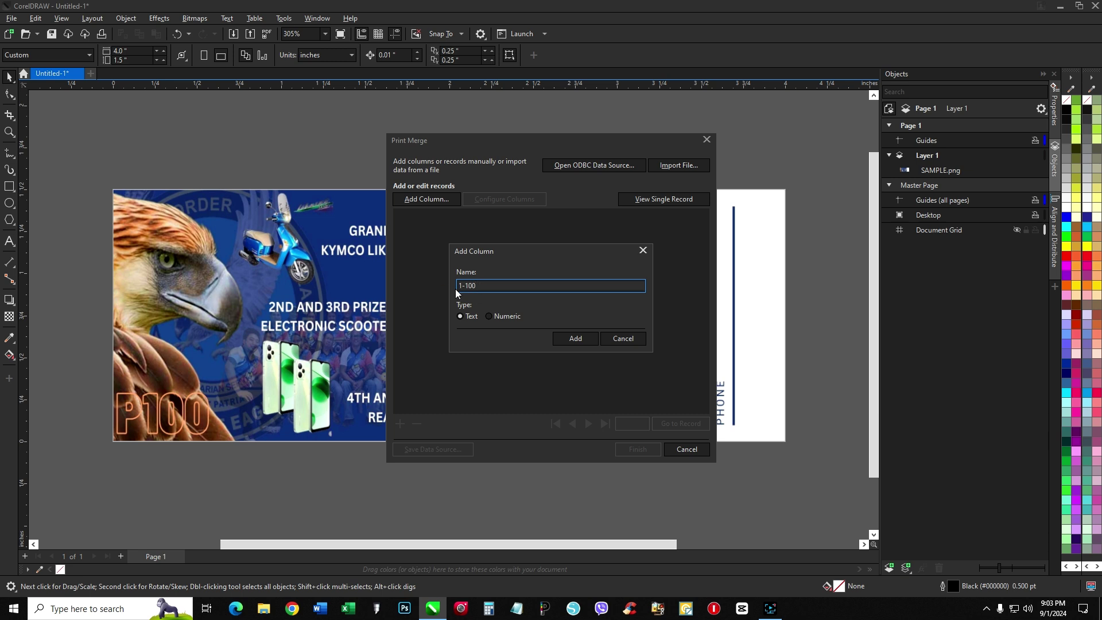
{"action": "left_click_drag", "start_coordinate": [476, 285], "coordinate": [452, 293]}
{"action": "type", "text": "1000"}
{"action": "key", "text": "BackSpace"}
{"action": "key", "text": "BackSpace"}
{"action": "key", "text": "BackSpace"}
{"action": "type", "text": "1-100"}
{"action": "left_click", "coordinate": [491, 317]}
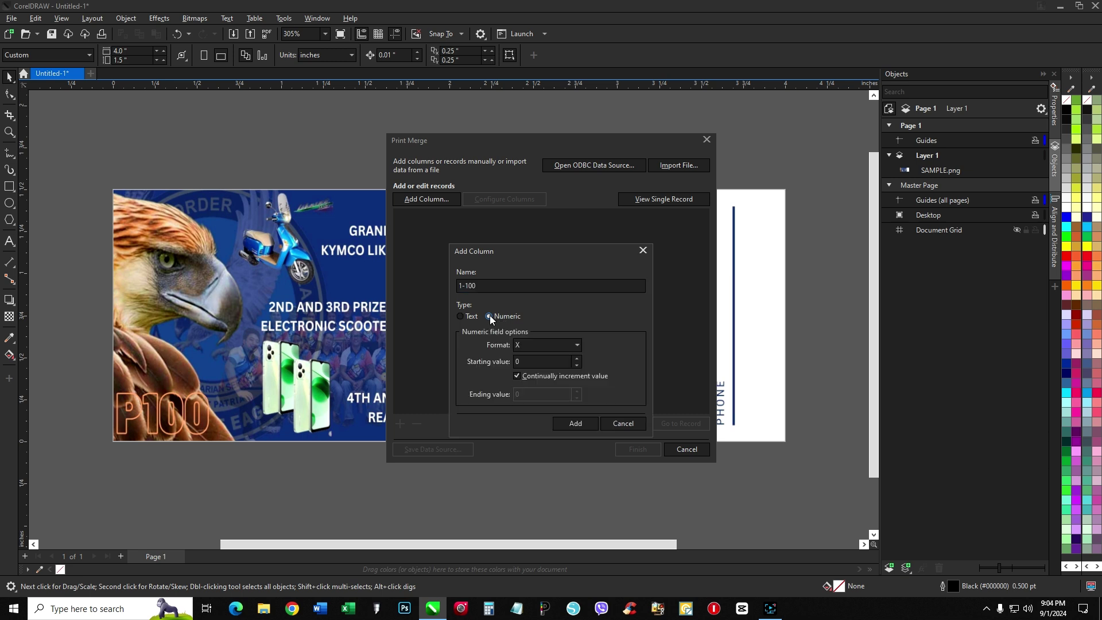
{"action": "left_click", "coordinate": [564, 350]}
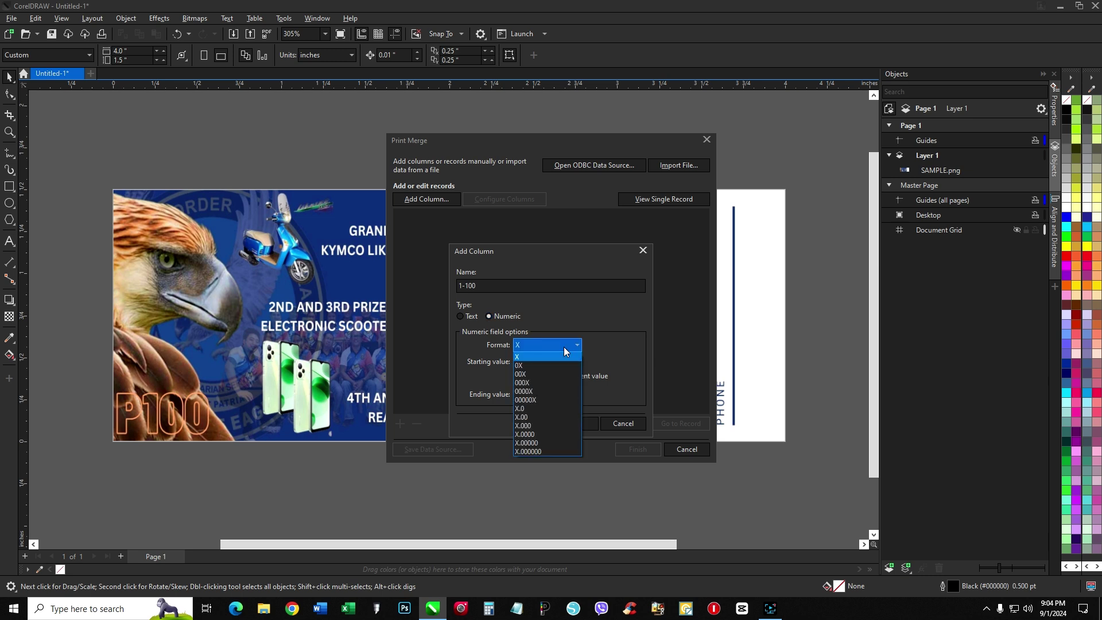
{"action": "left_click", "coordinate": [532, 383]}
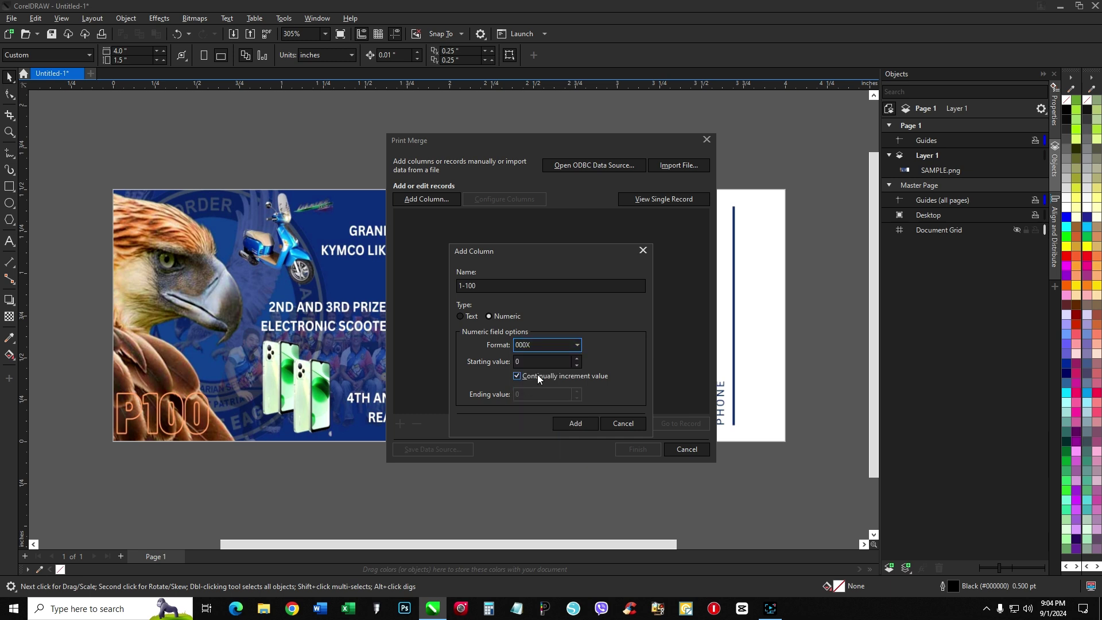
Number the column from 1 to 100 with continuous incrementing turned off, and add it to the merge records.
{"action": "left_click", "coordinate": [519, 362]}
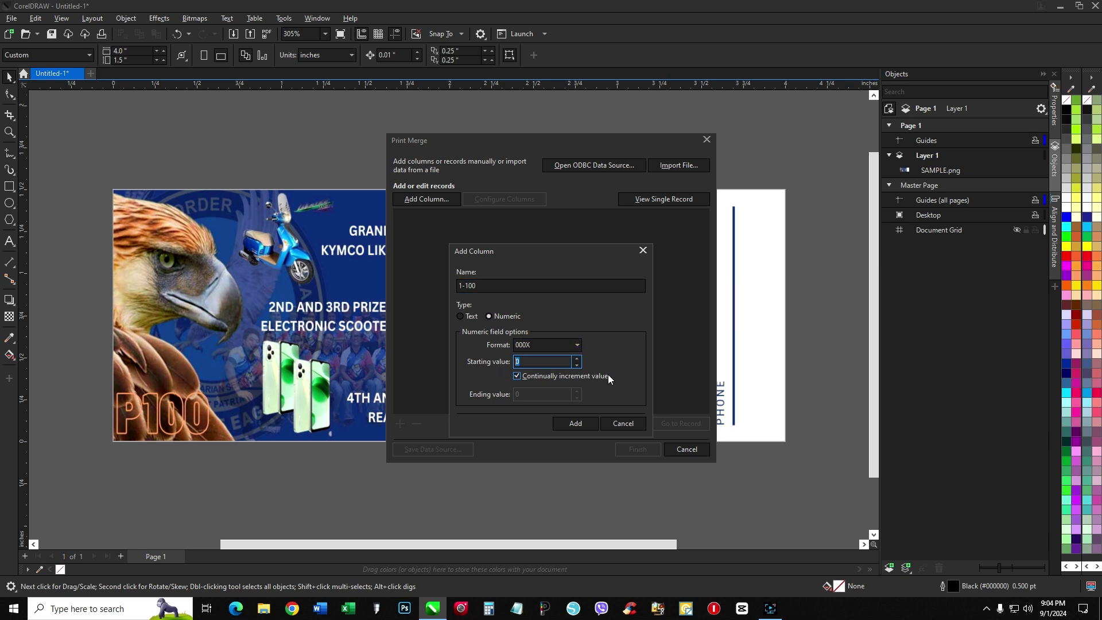
{"action": "type", "text": "1"}
{"action": "left_click", "coordinate": [516, 376]}
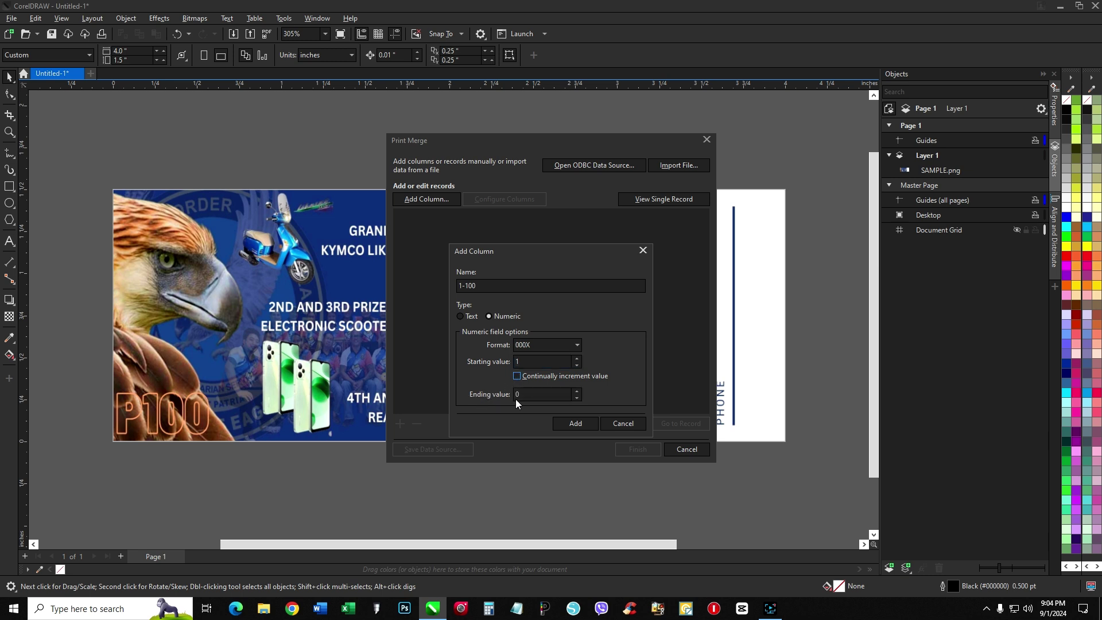
{"action": "left_click", "coordinate": [515, 394]}
{"action": "type", "text": "100"}
{"action": "left_click", "coordinate": [576, 425]}
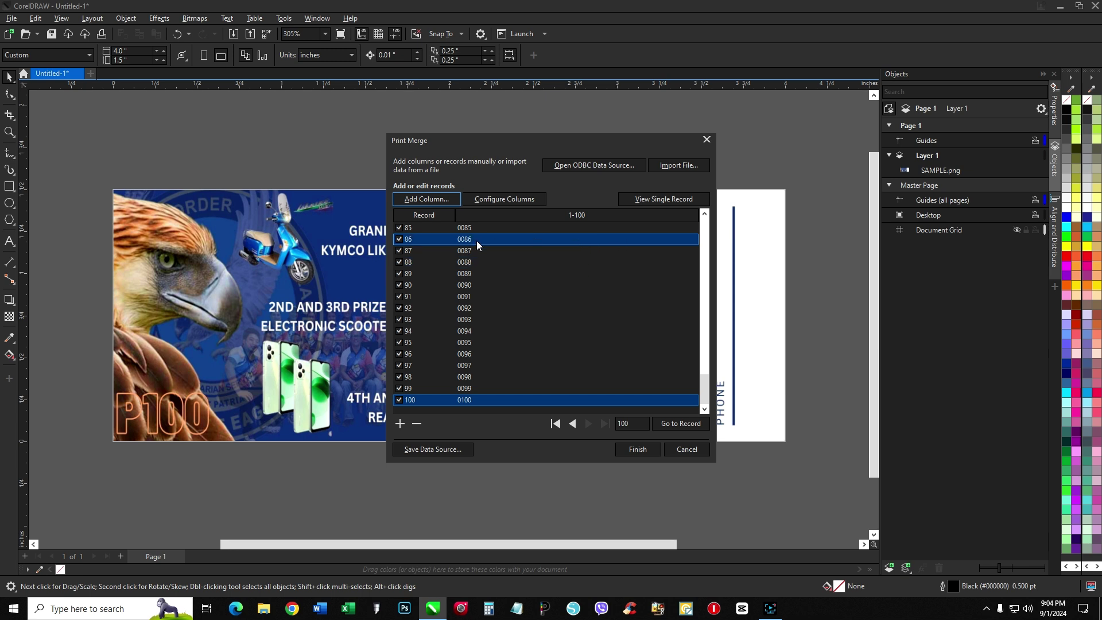
Check the numbered records, finish the print merge setup, and insert the 1-100 field on the ticket.
{"action": "scroll", "coordinate": [476, 244], "scroll_direction": "up", "scroll_amount": 20}
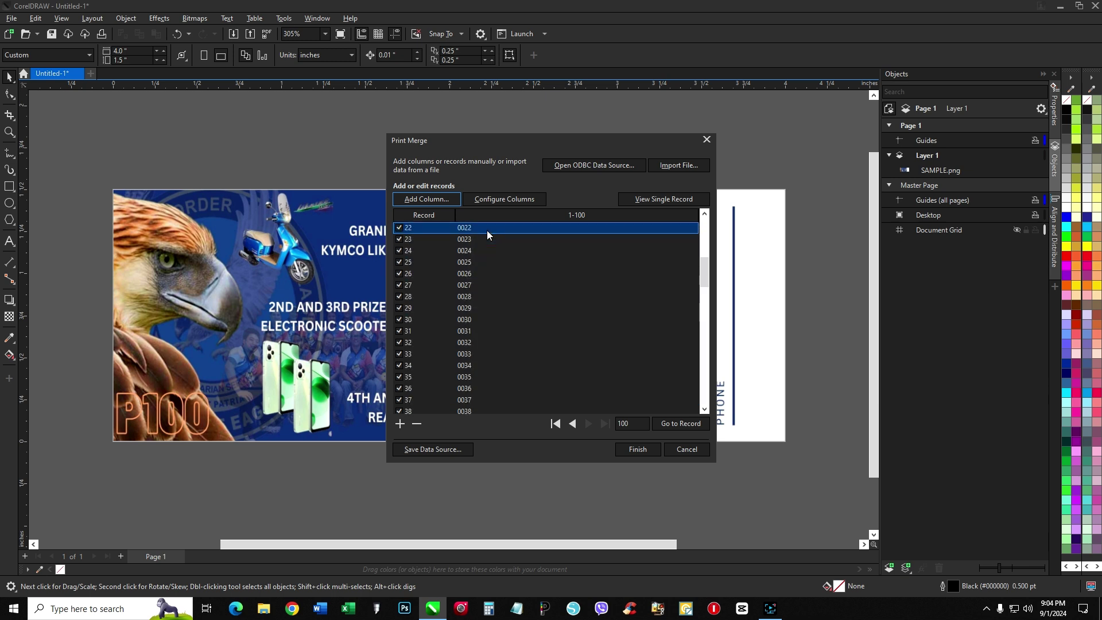
{"action": "scroll", "coordinate": [487, 229], "scroll_direction": "up", "scroll_amount": 7}
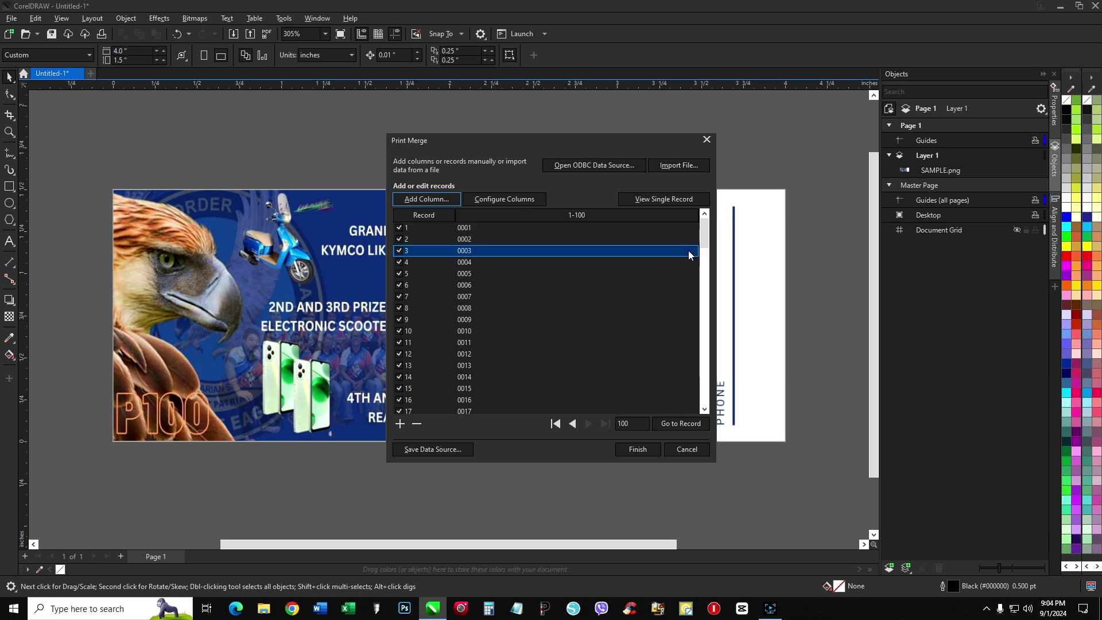
{"action": "left_click_drag", "start_coordinate": [704, 232], "coordinate": [705, 405]}
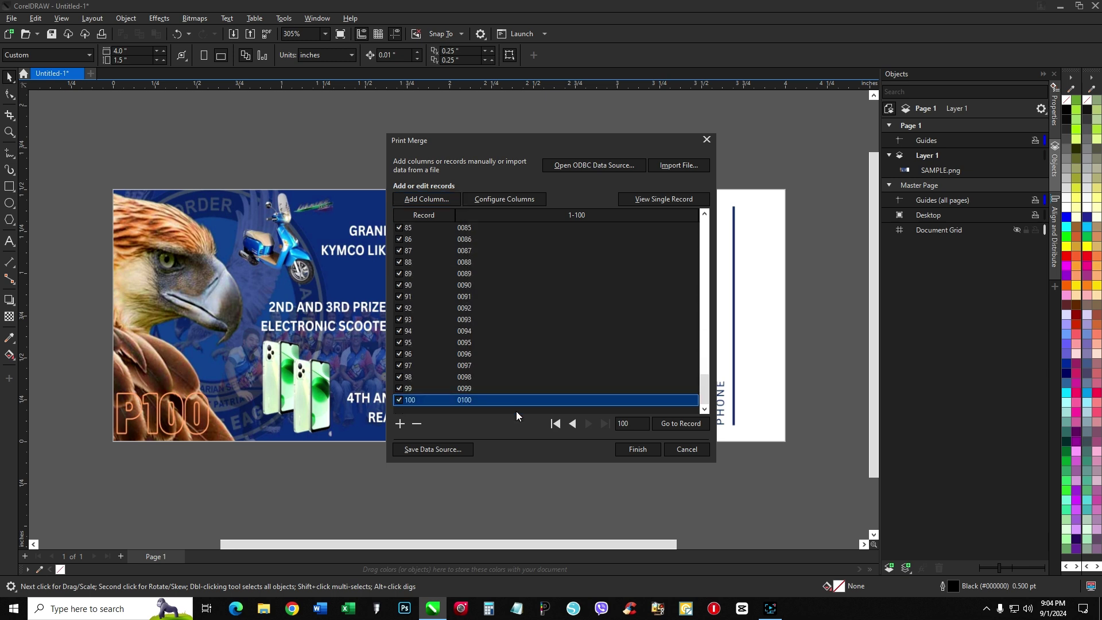
{"action": "left_click", "coordinate": [634, 450]}
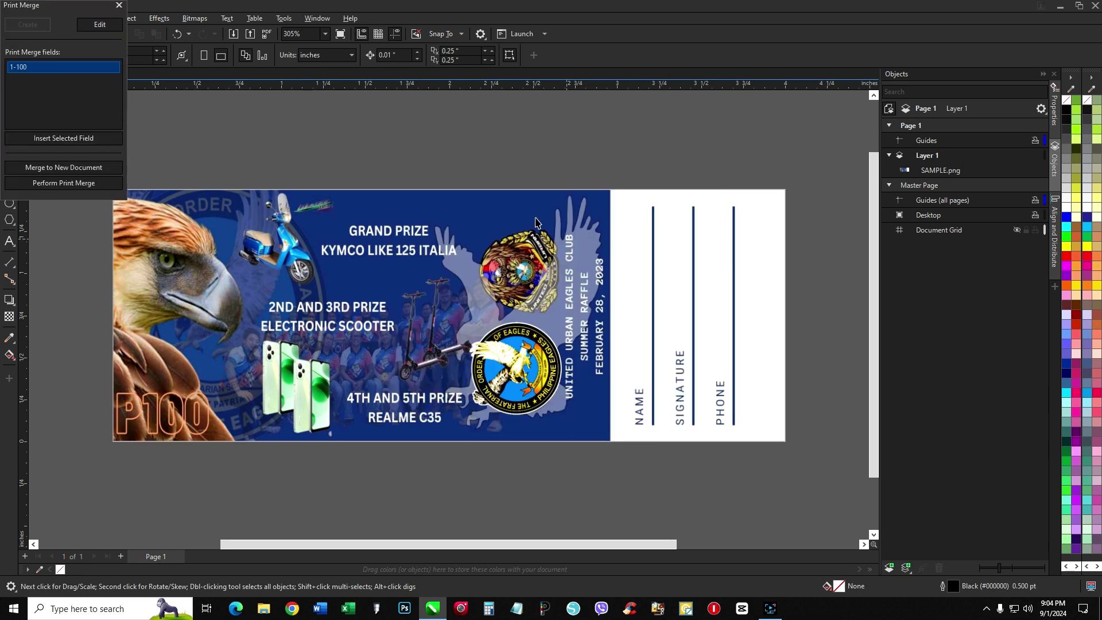
{"action": "left_click_drag", "start_coordinate": [70, 7], "coordinate": [960, 255]}
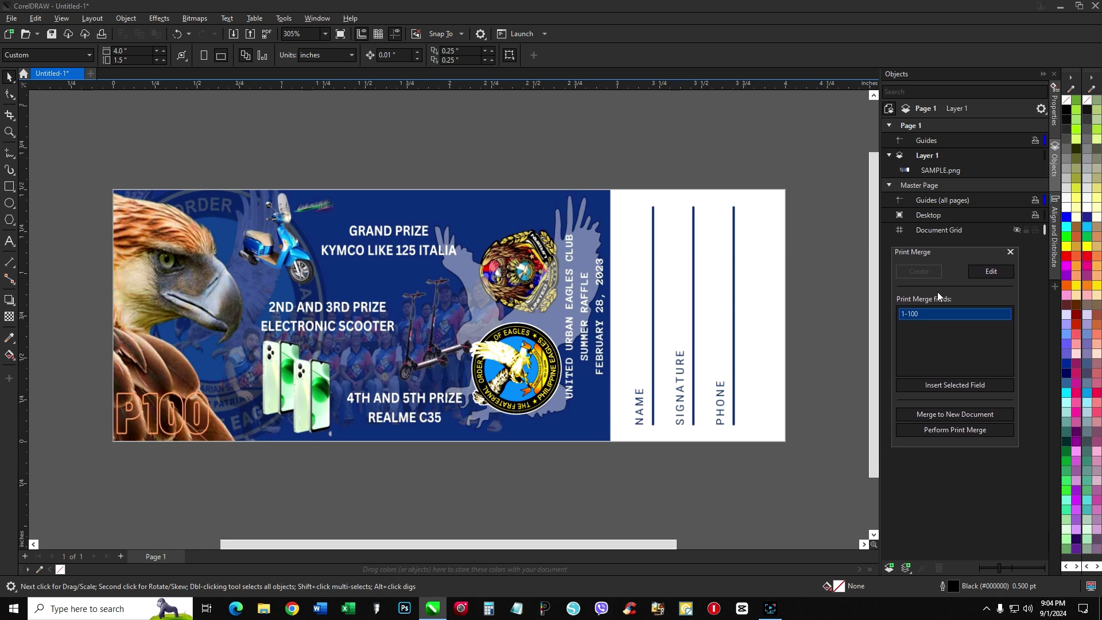
{"action": "left_click", "coordinate": [965, 385]}
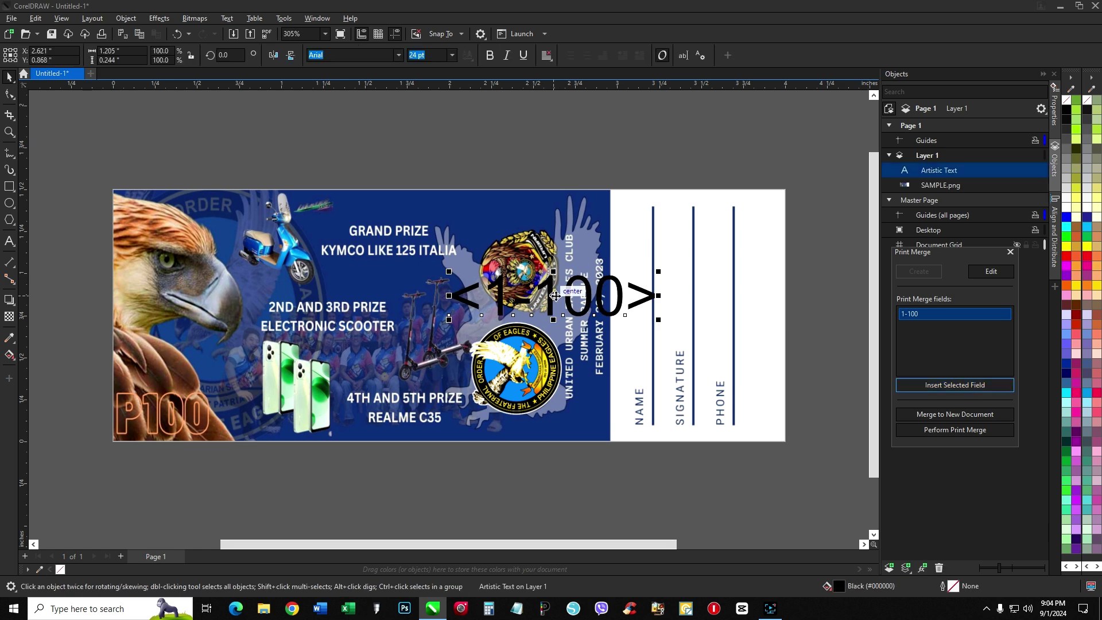
Move the 1-100 merge field over the eagle's head in the ticket's upper-left corner.
{"action": "left_click_drag", "start_coordinate": [539, 304], "coordinate": [226, 222]}
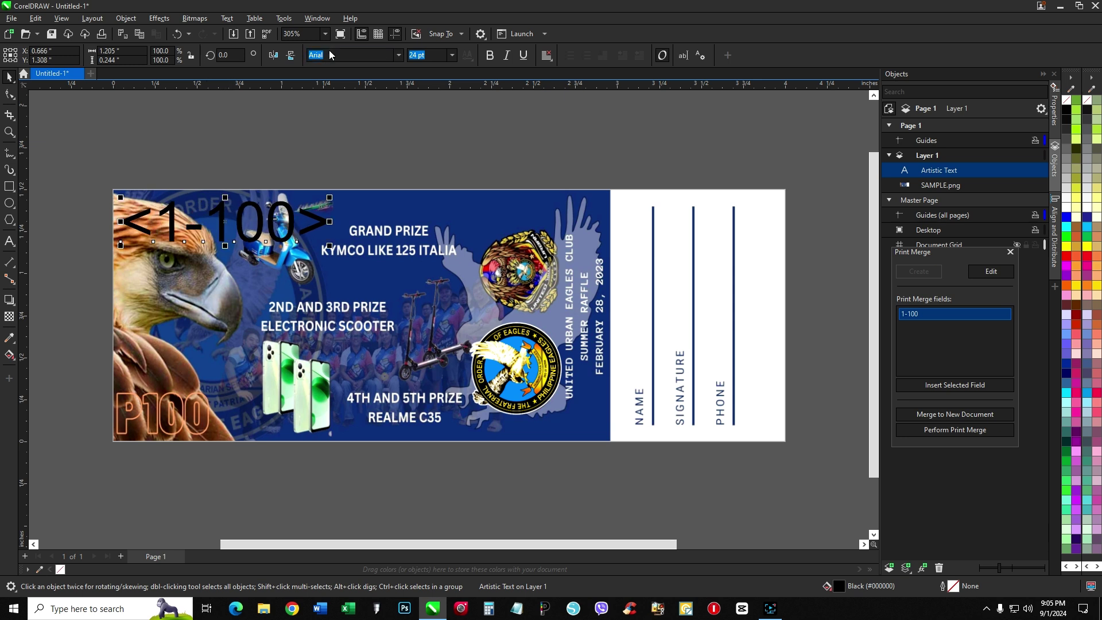
{"action": "key", "text": "m"}
{"action": "key", "text": "y"}
{"action": "key", "text": "r"}
{"action": "key", "text": "i"}
{"action": "key", "text": "a"}
{"action": "key", "text": "d"}
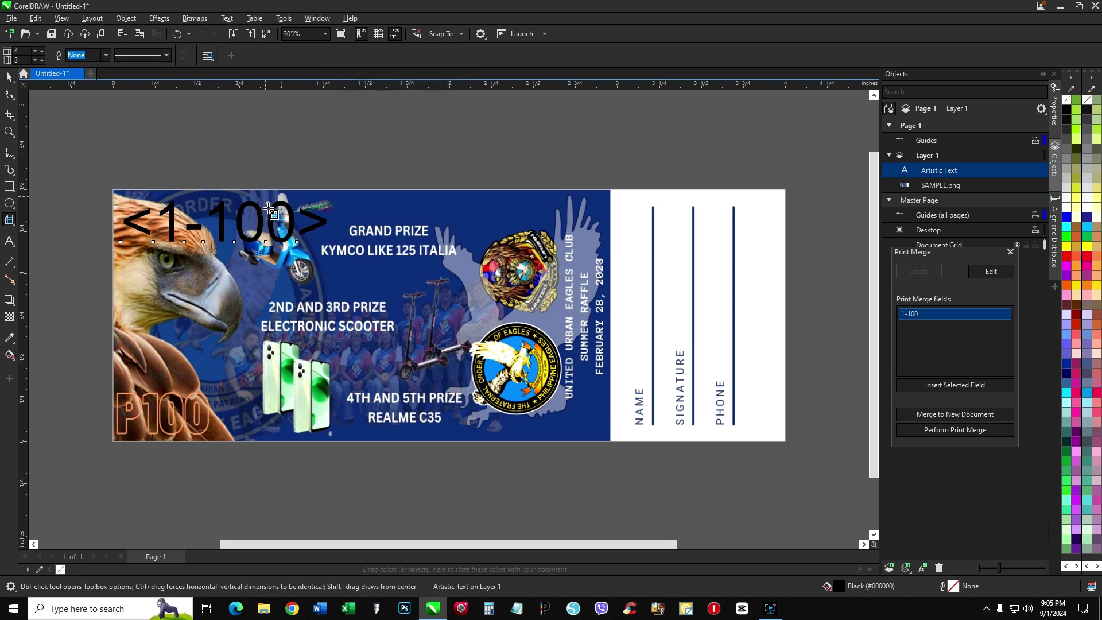
{"action": "left_click", "coordinate": [9, 77]}
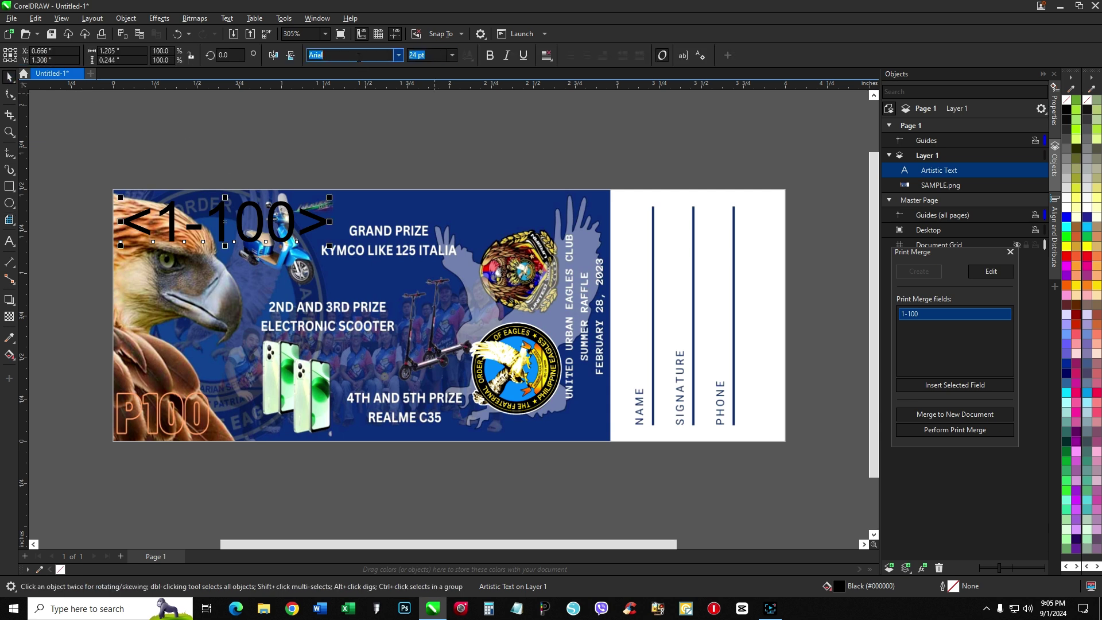
Format the 1-100 field as bold 12 pt Gadugi and fit it into the ticket's upper-left corner.
{"action": "type", "text": "Gadugi"}
{"action": "left_click", "coordinate": [428, 55]}
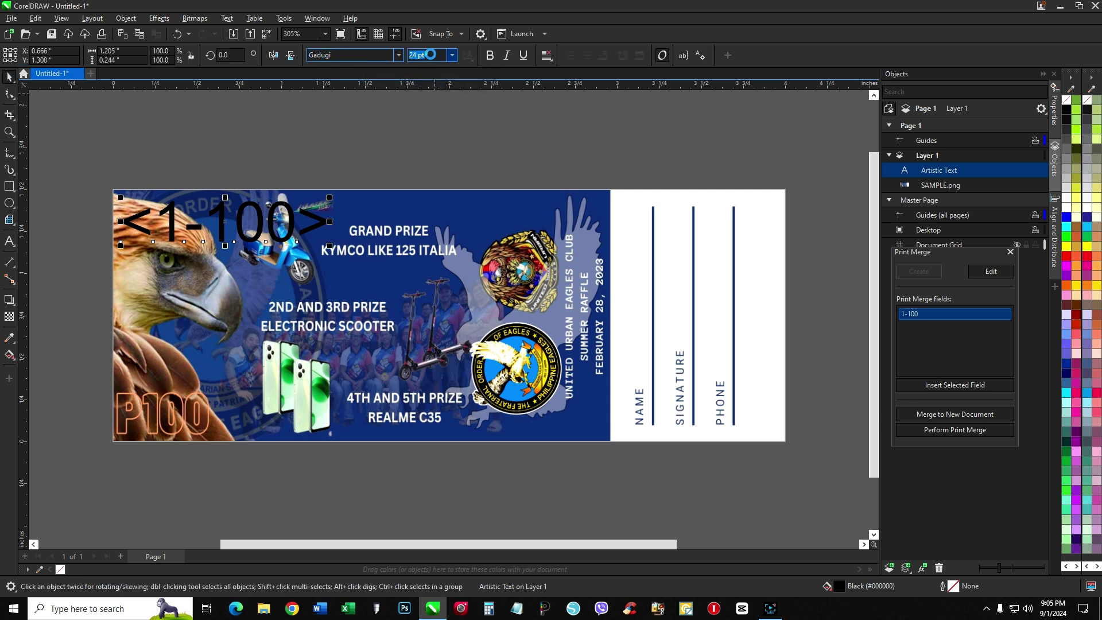
{"action": "type", "text": "12"}
{"action": "key", "text": "Return"}
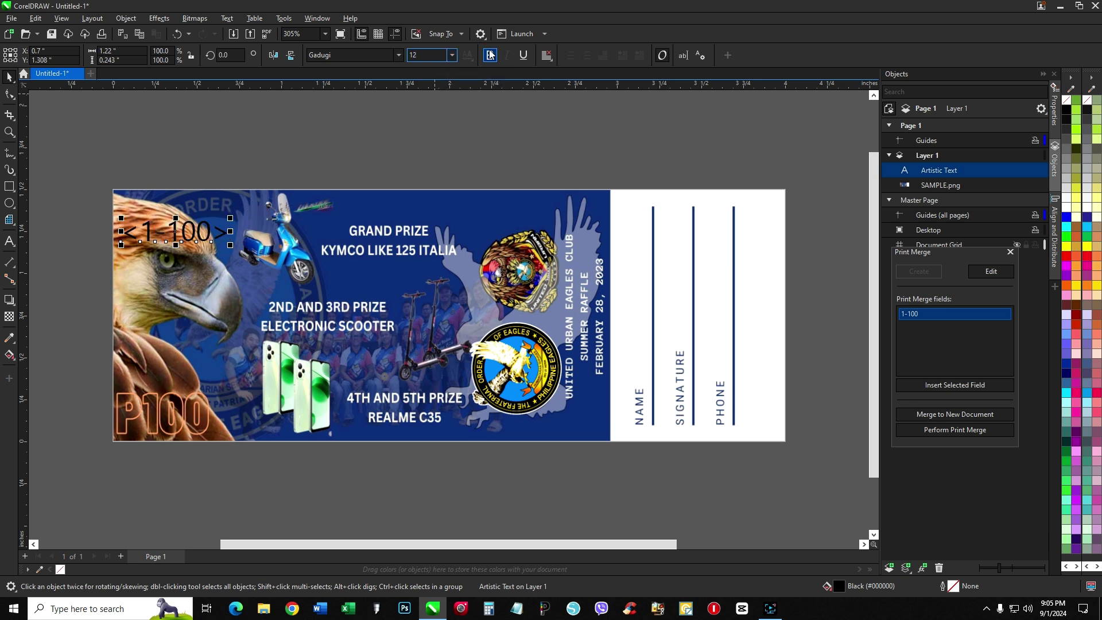
{"action": "left_click", "coordinate": [490, 54]}
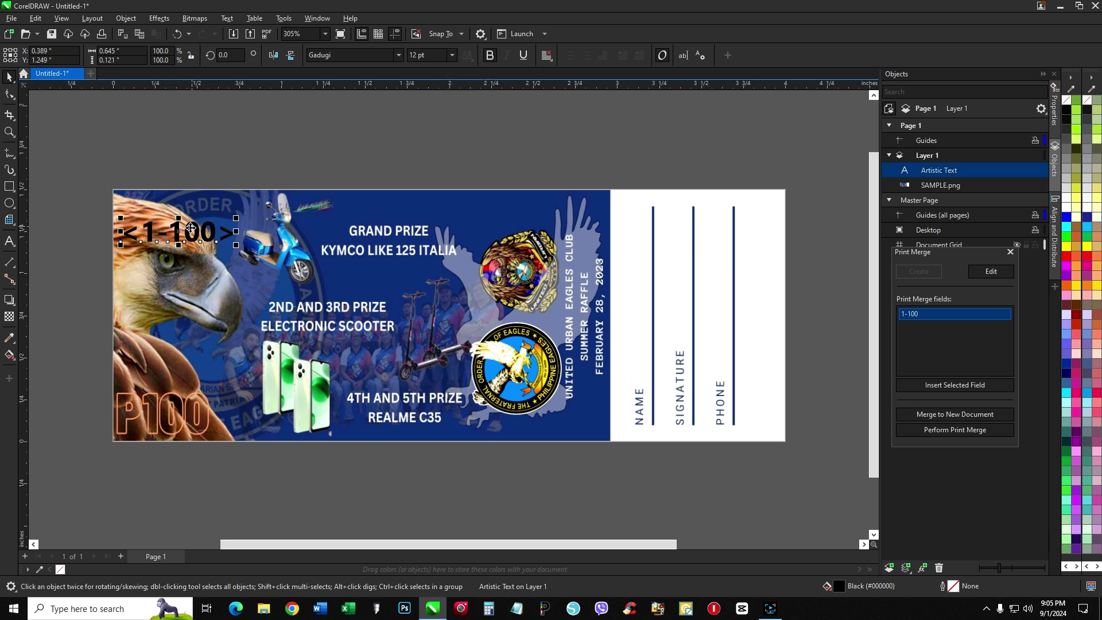
{"action": "left_click_drag", "start_coordinate": [191, 229], "coordinate": [176, 218]}
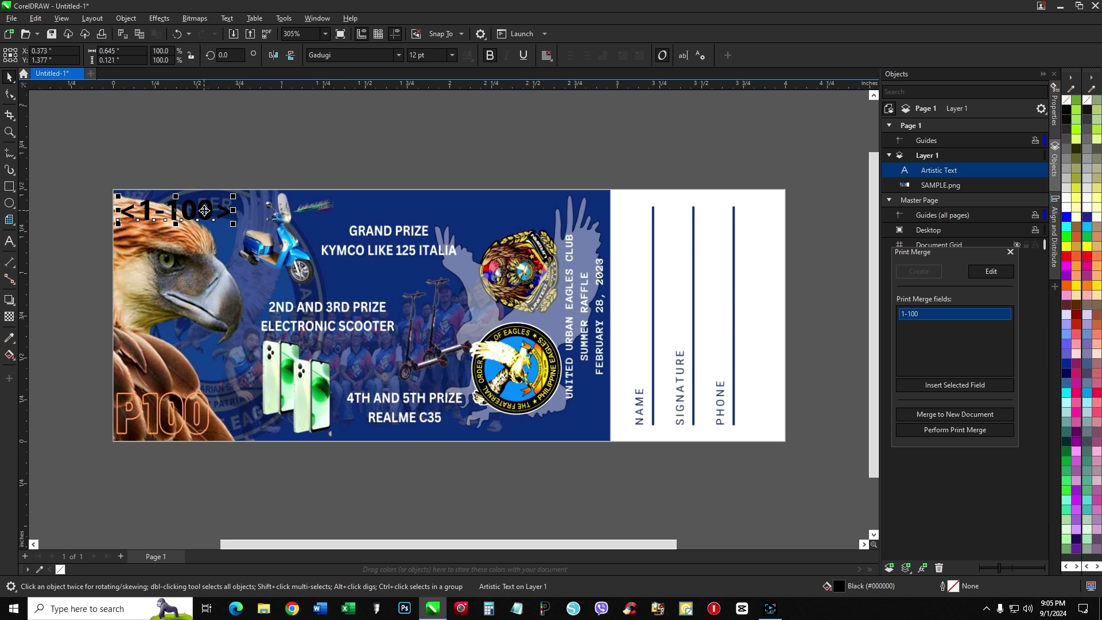
Copy the 1-100 field onto the white stub, rotate the copy 90 degrees, and place it beside the PHONE line.
{"action": "left_click_drag", "start_coordinate": [205, 211], "coordinate": [668, 260]}
{"action": "left_click_drag", "start_coordinate": [740, 320], "coordinate": [754, 333]}
{"action": "left_click", "coordinate": [742, 323]}
{"action": "left_click_drag", "start_coordinate": [683, 309], "coordinate": [730, 374]}
{"action": "left_click", "coordinate": [812, 328]}
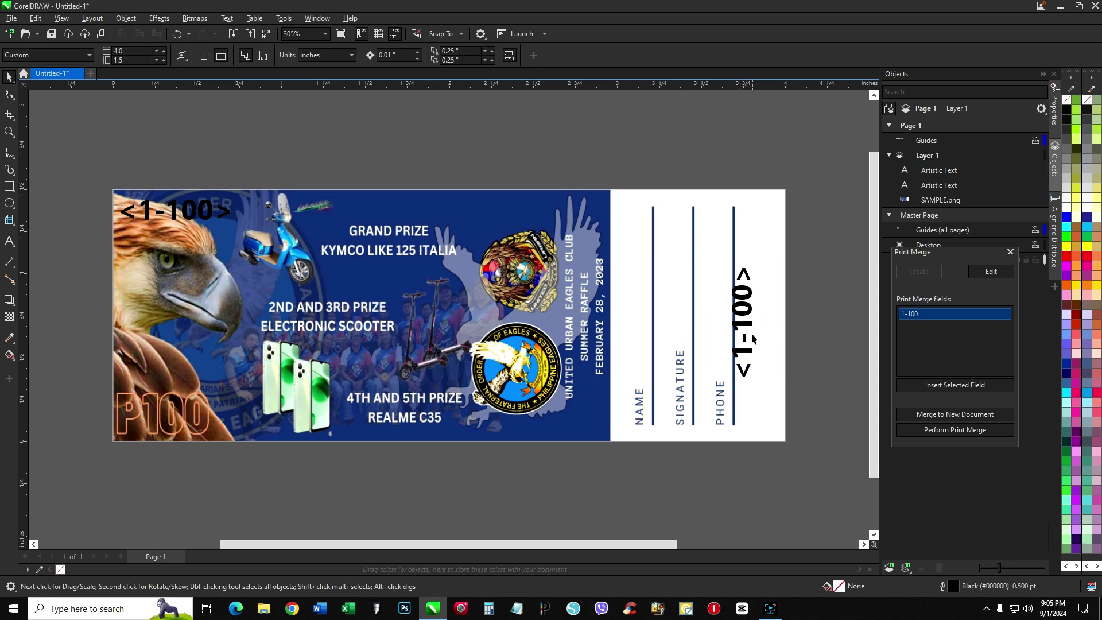
{"action": "left_click_drag", "start_coordinate": [742, 262], "coordinate": [758, 261]}
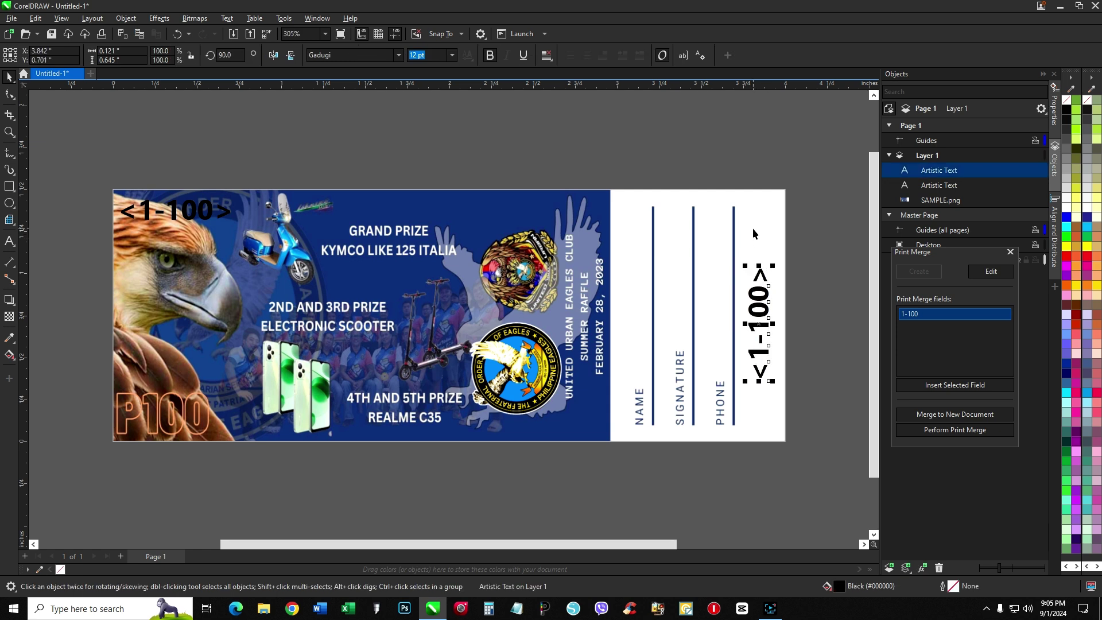
Align the rotated number to the ticket's right edge and vertical centre, and shift it slightly inward from the edge.
{"action": "left_click", "coordinate": [753, 230], "text": "shift"}
{"action": "key", "text": "r"}
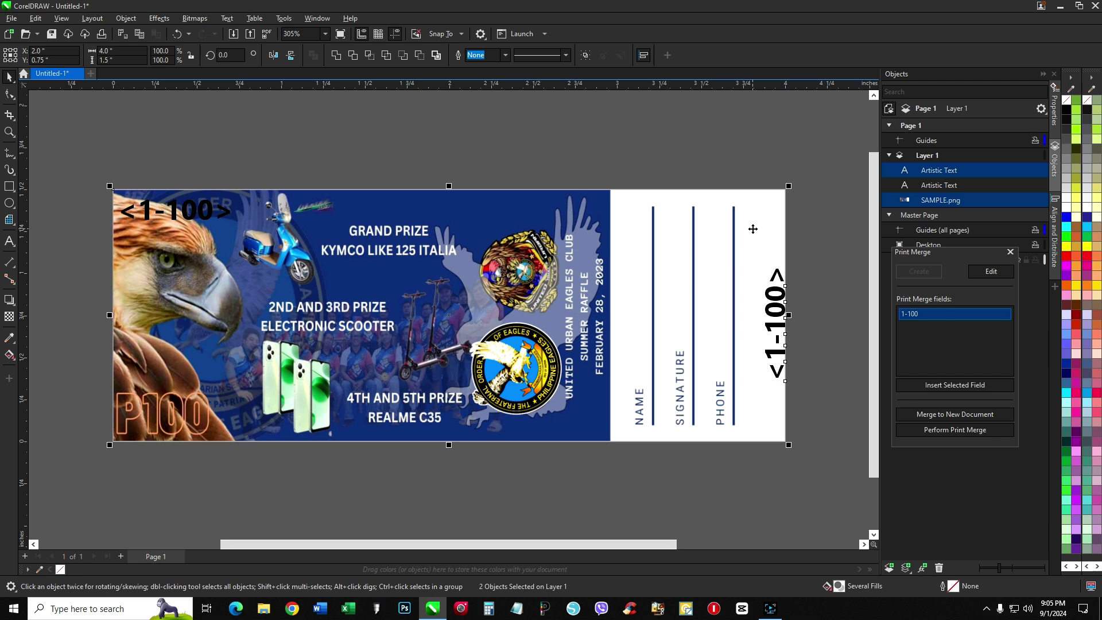
{"action": "key", "text": "e"}
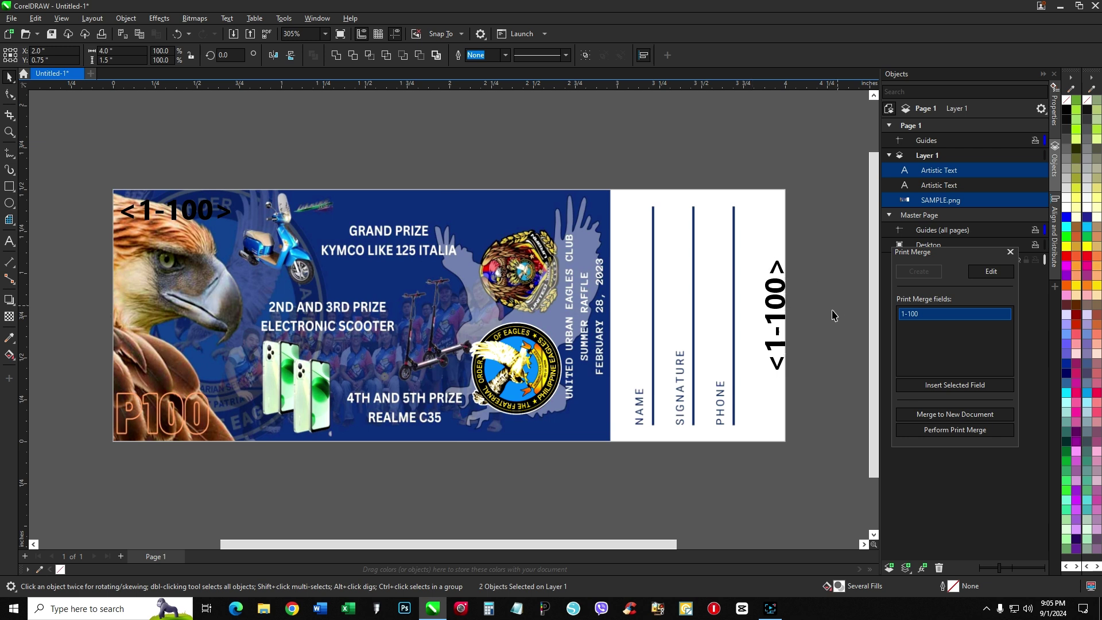
{"action": "left_click", "coordinate": [777, 322]}
{"action": "left_click_drag", "start_coordinate": [777, 323], "coordinate": [765, 323]}
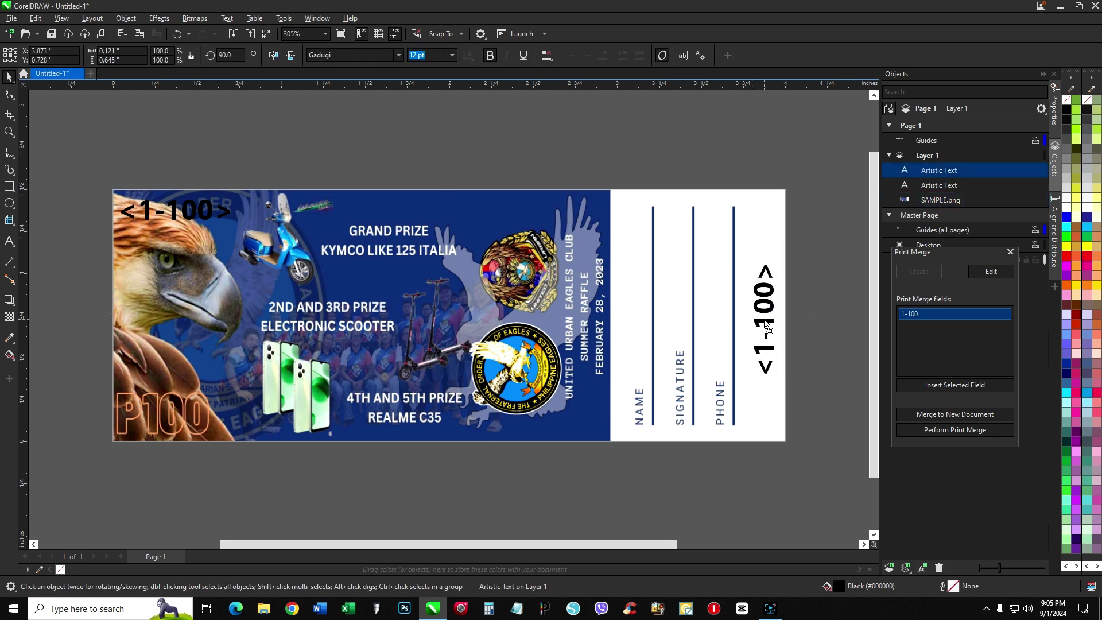
Colour the upper-left number white and nudge both ticket numbers slightly inward from the ticket's edges.
{"action": "left_click", "coordinate": [191, 221]}
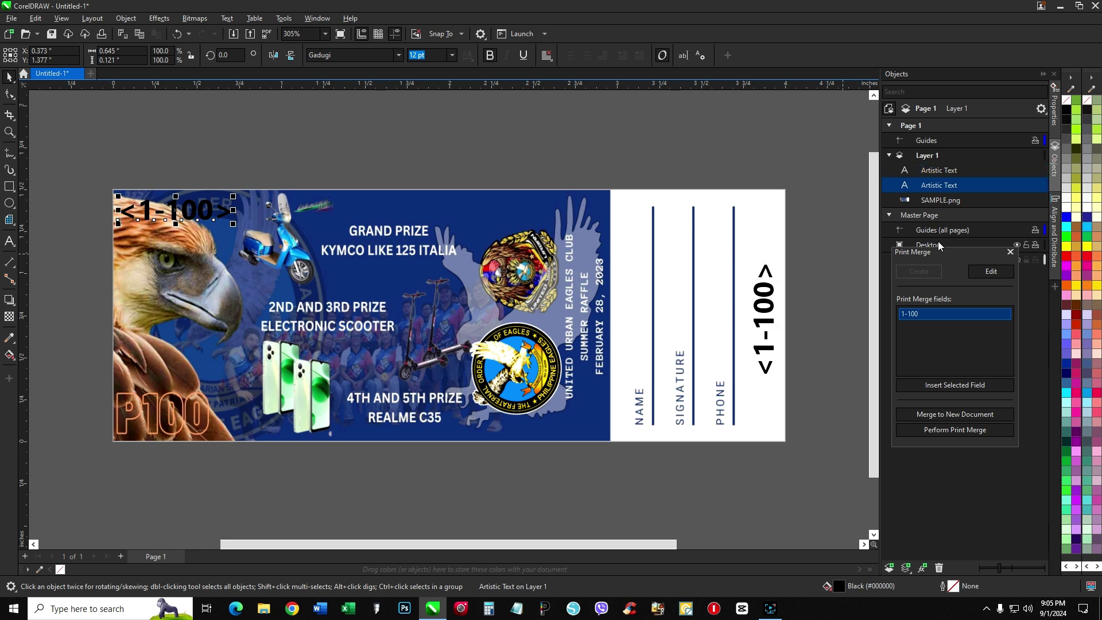
{"action": "left_click", "coordinate": [1087, 212]}
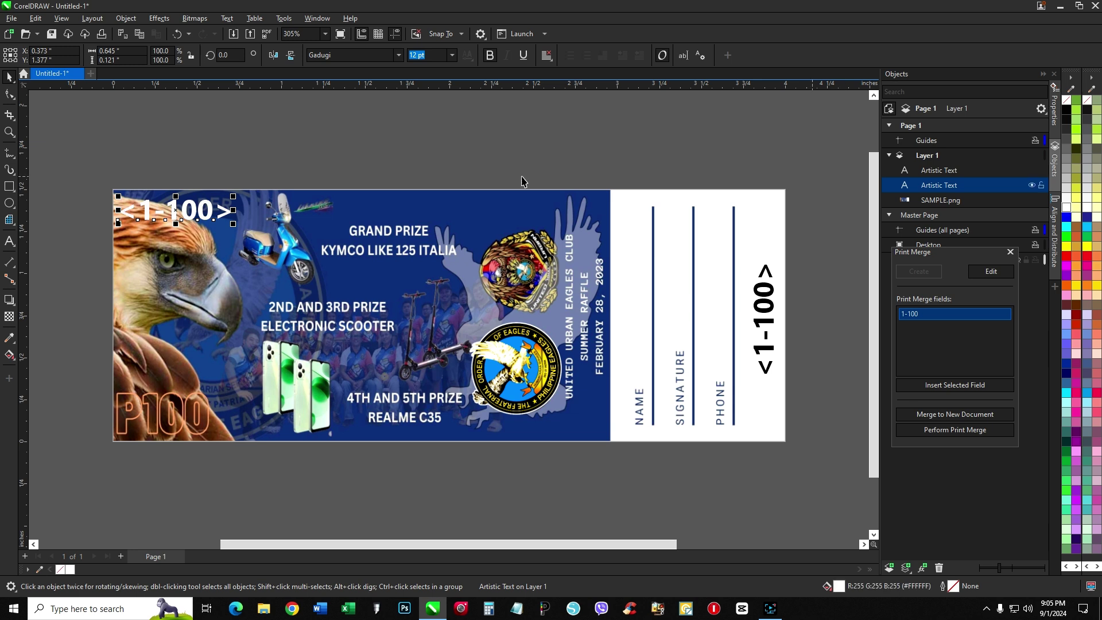
{"action": "left_click", "coordinate": [248, 171]}
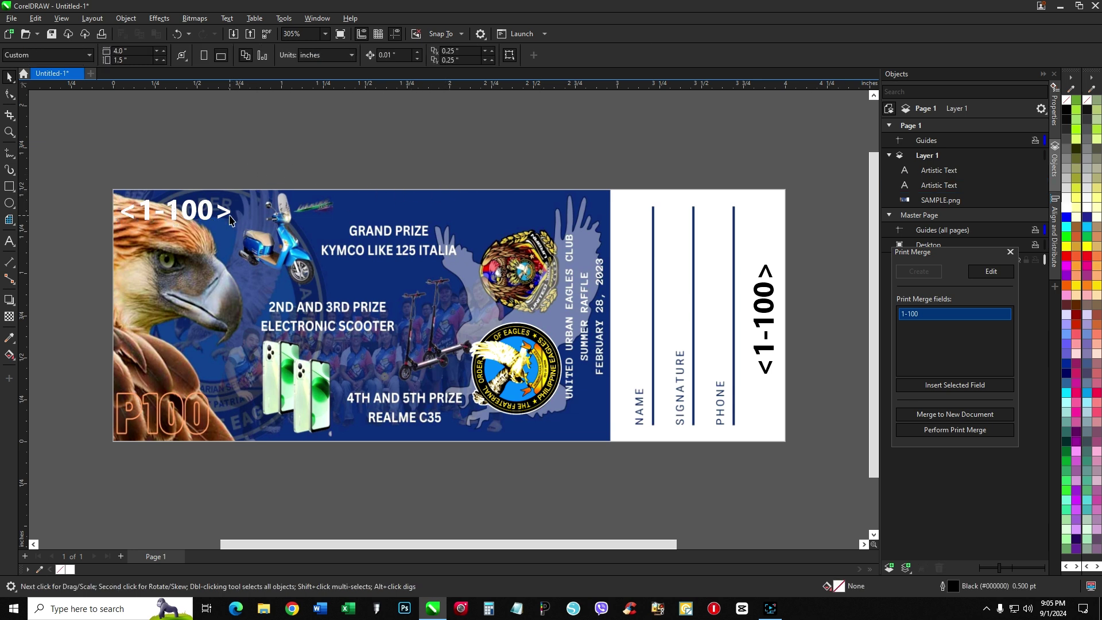
{"action": "mouse_move", "coordinate": [230, 221]}
{"action": "left_mouse_down"}
{"action": "mouse_move", "coordinate": [510, 227]}
{"action": "mouse_move", "coordinate": [479, 191]}
{"action": "mouse_move", "coordinate": [283, 307]}
{"action": "mouse_move", "coordinate": [341, 400]}
{"action": "mouse_move", "coordinate": [238, 275]}
{"action": "mouse_move", "coordinate": [235, 205]}
{"action": "mouse_move", "coordinate": [233, 225]}
{"action": "left_mouse_up"}
{"action": "left_click", "coordinate": [480, 177]}
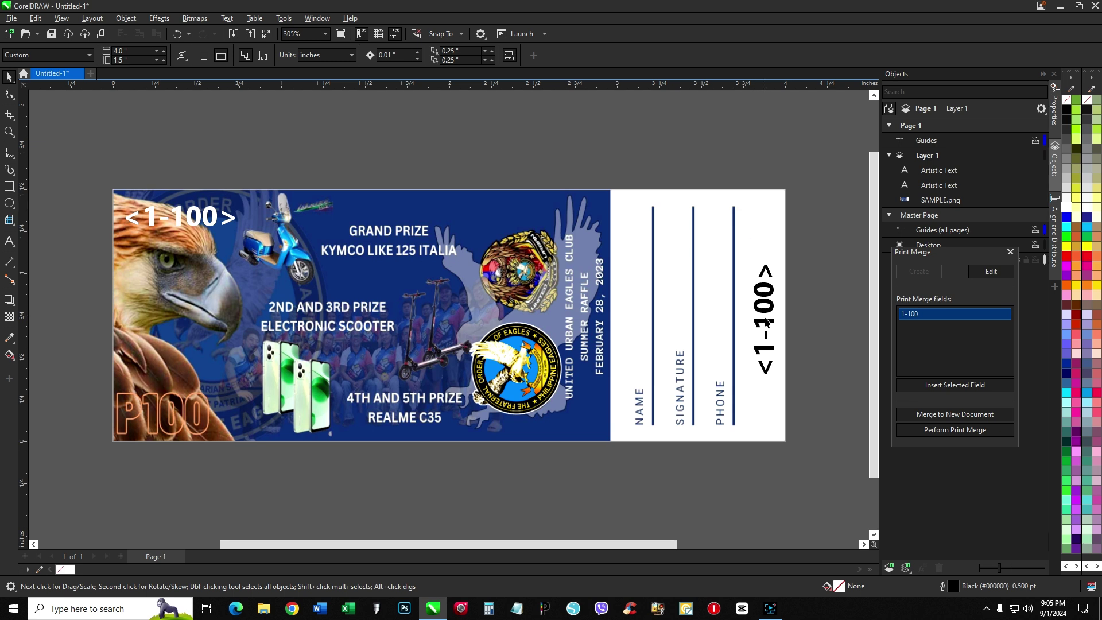
{"action": "left_click", "coordinate": [766, 323]}
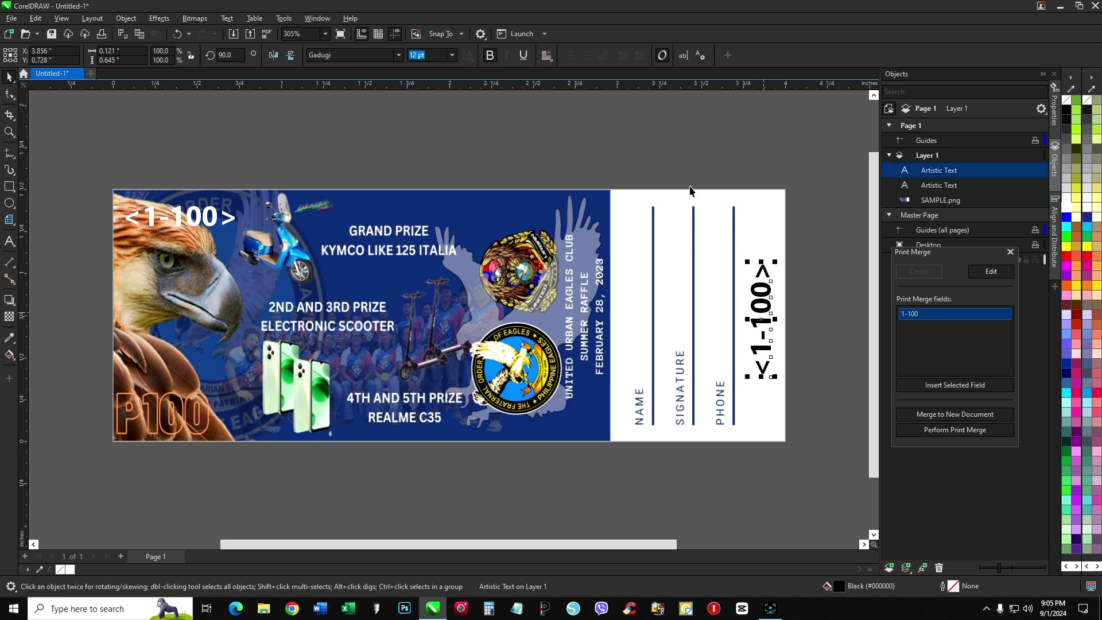
{"action": "left_click", "coordinate": [595, 151]}
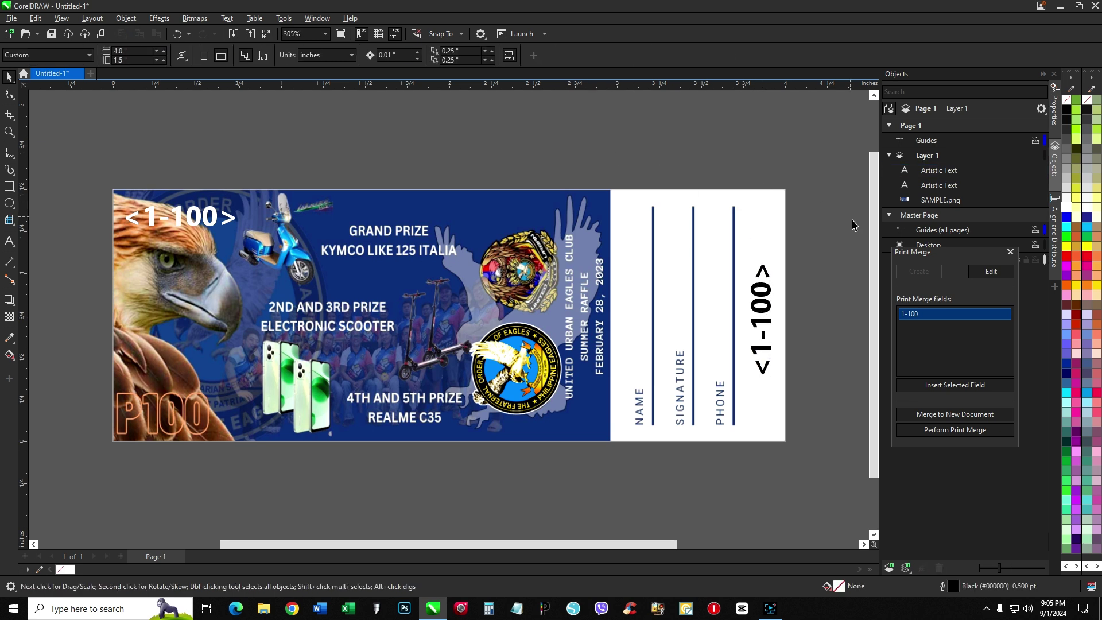
Perform the print merge with the L15150 Series(Network) printer and set its document size to A4 210 x 297 mm.
{"action": "left_click", "coordinate": [954, 429]}
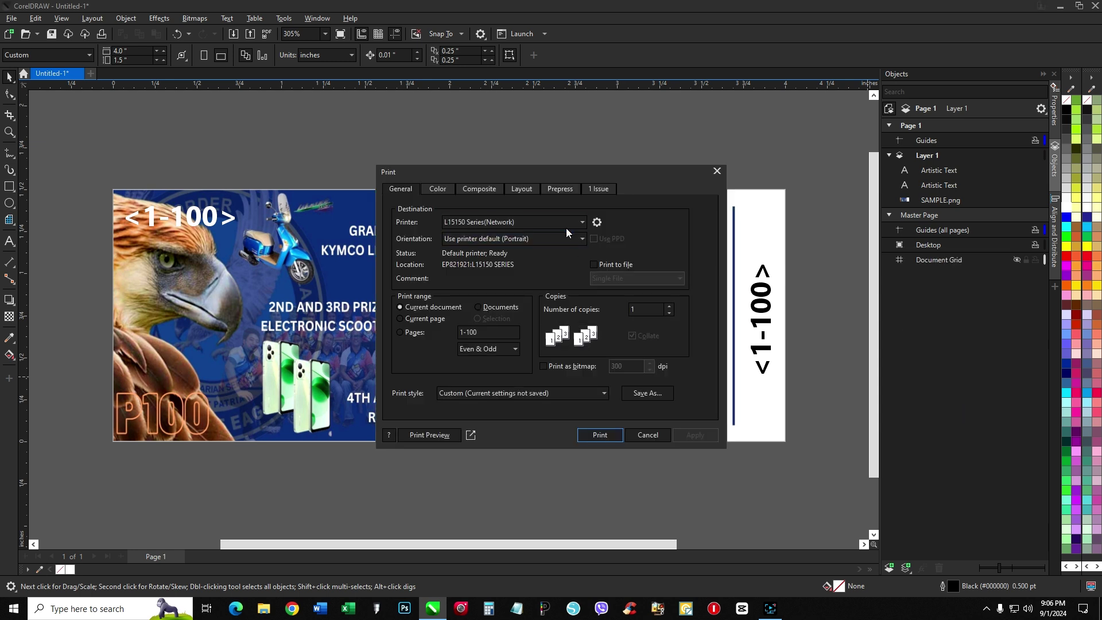
{"action": "left_click", "coordinate": [578, 223]}
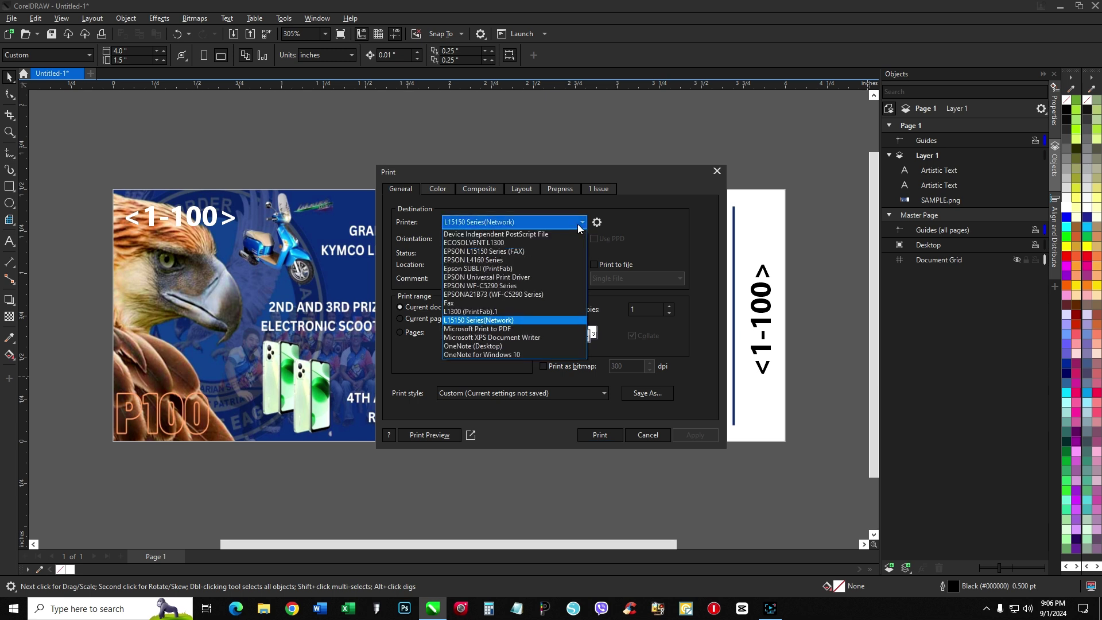
{"action": "left_click", "coordinate": [481, 321]}
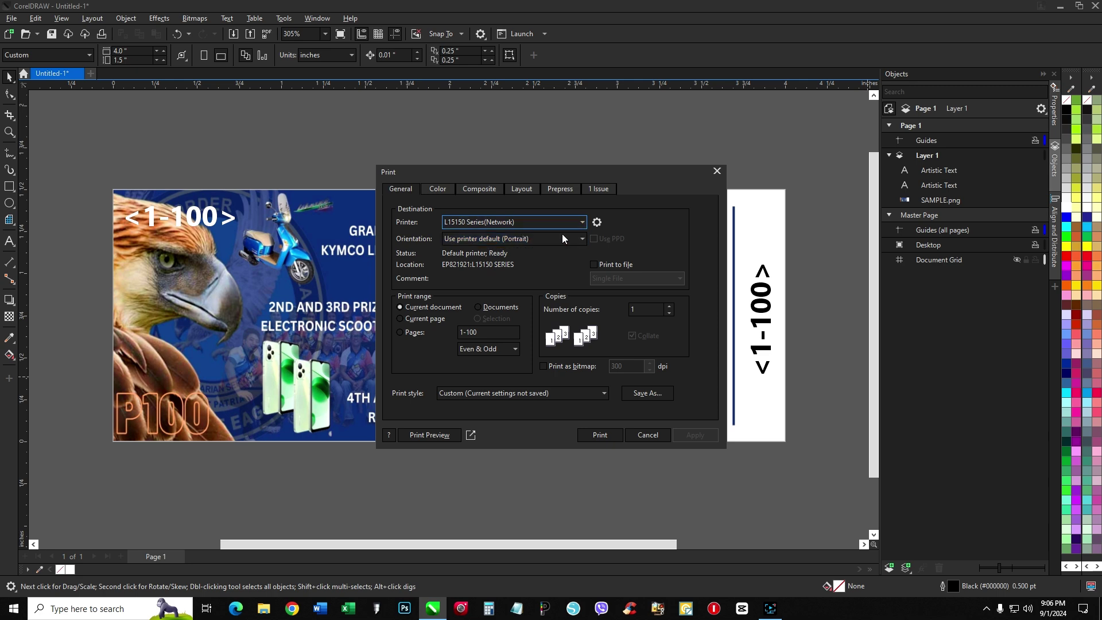
{"action": "left_click", "coordinate": [595, 224]}
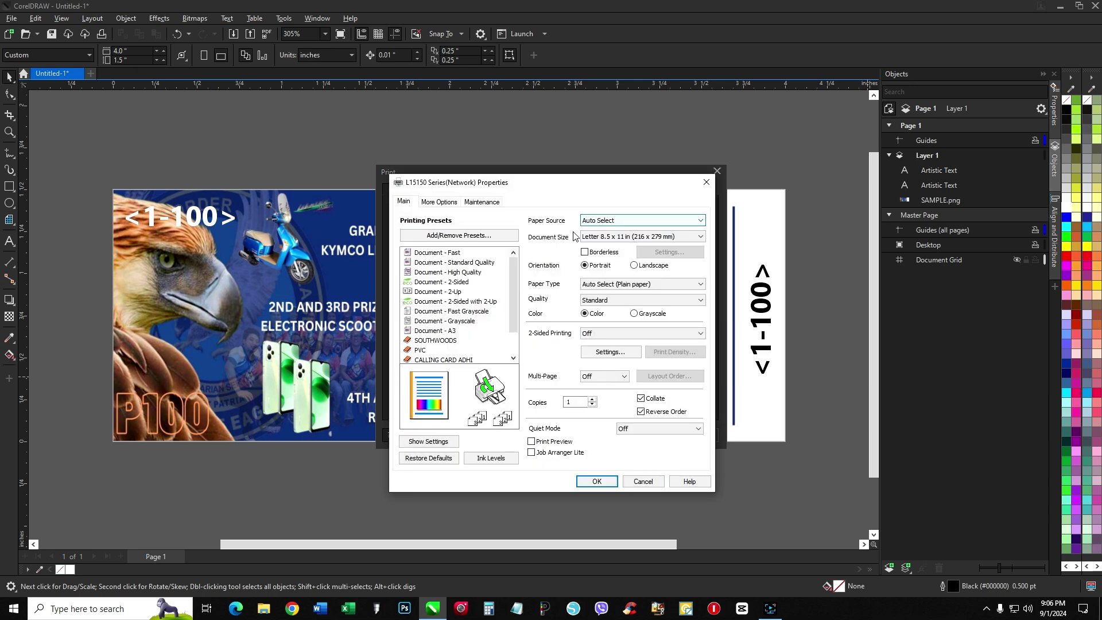
{"action": "left_click", "coordinate": [614, 236]}
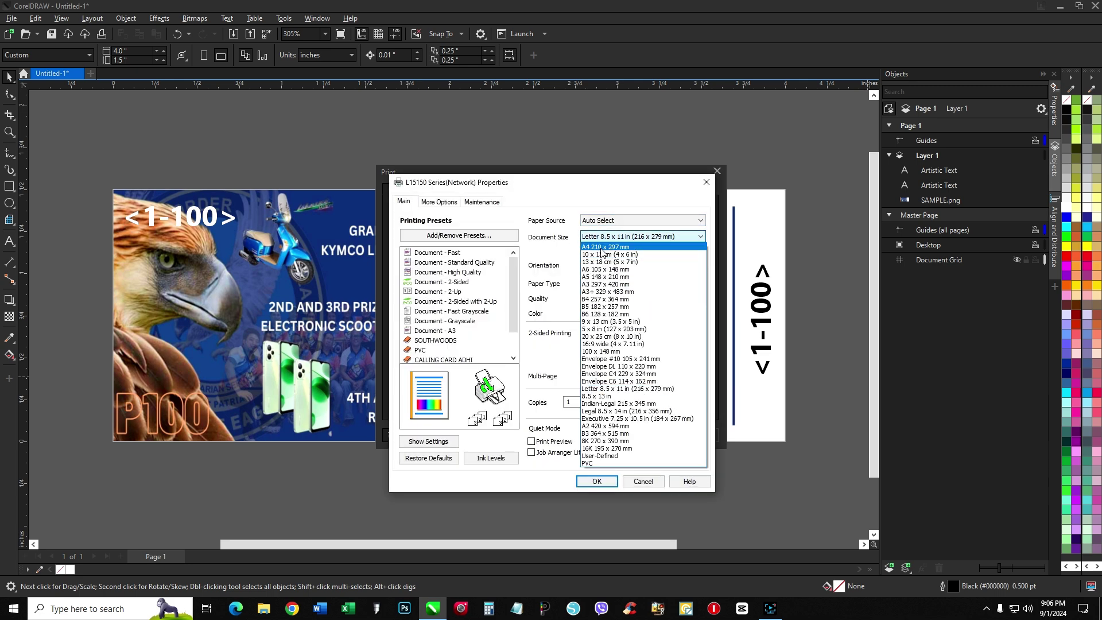
{"action": "left_click", "coordinate": [603, 252]}
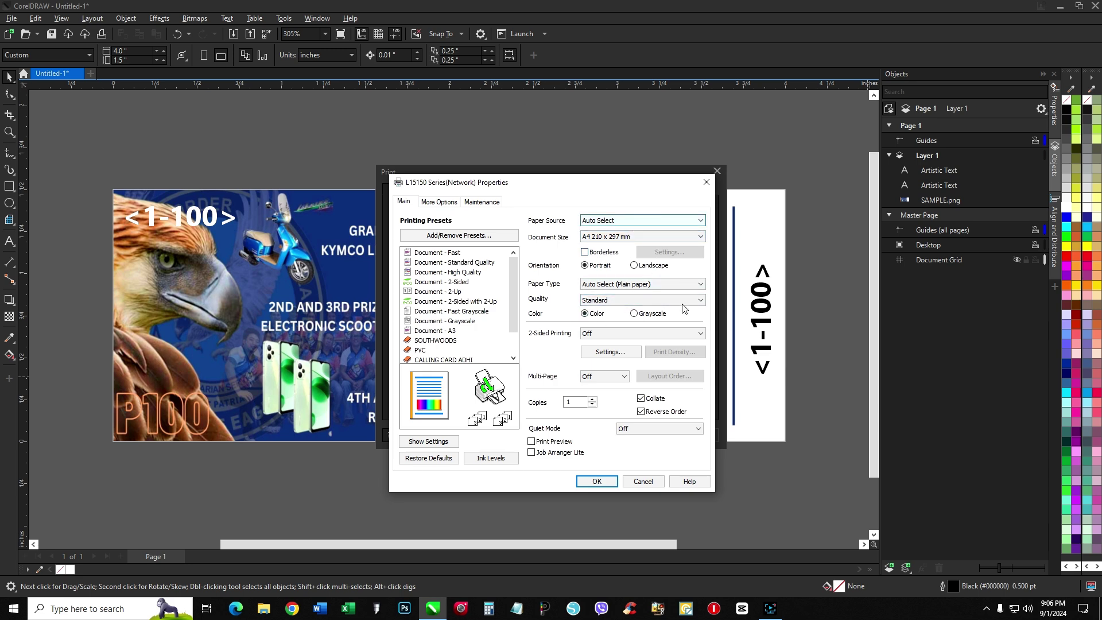
{"action": "left_click", "coordinate": [590, 481]}
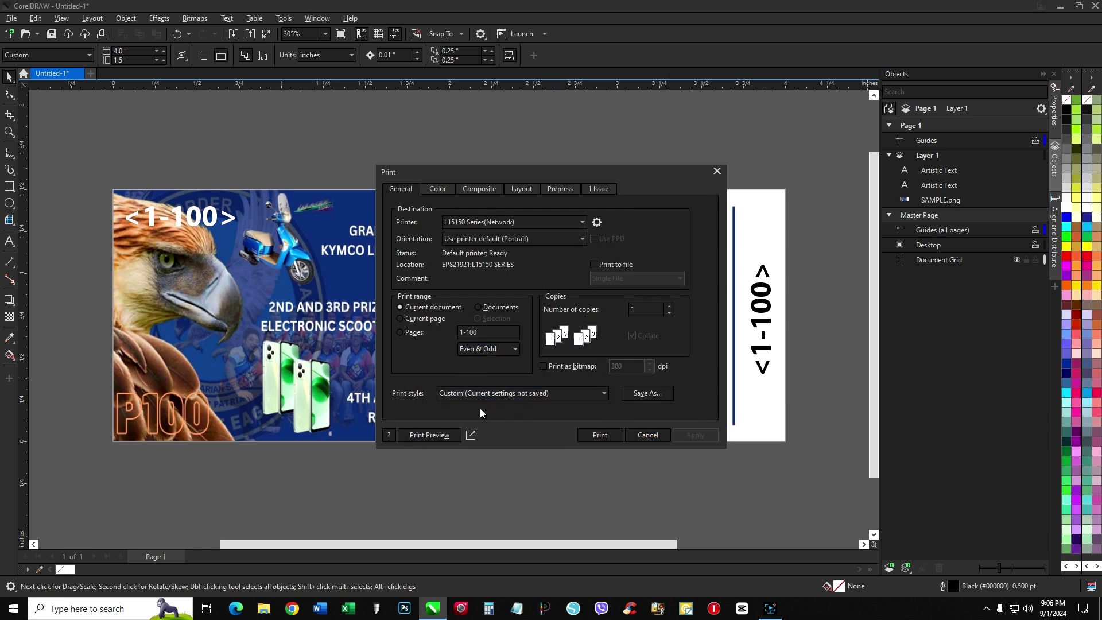
Preview the print and impose the tickets 2 across and 7 down on each sheet.
{"action": "left_click", "coordinate": [428, 435]}
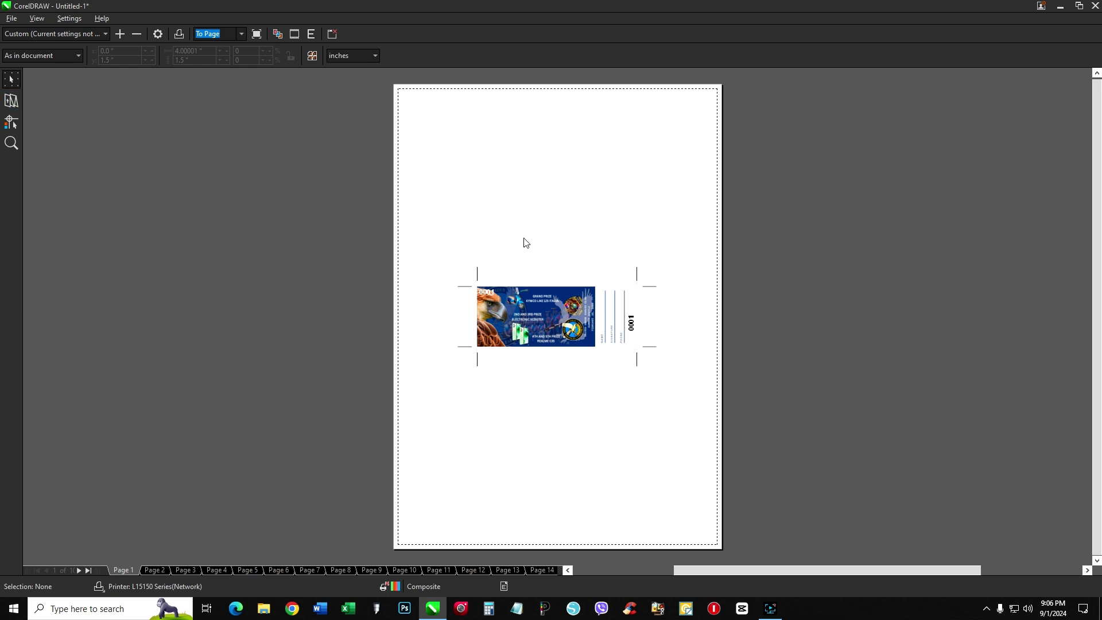
{"action": "left_click", "coordinate": [14, 104]}
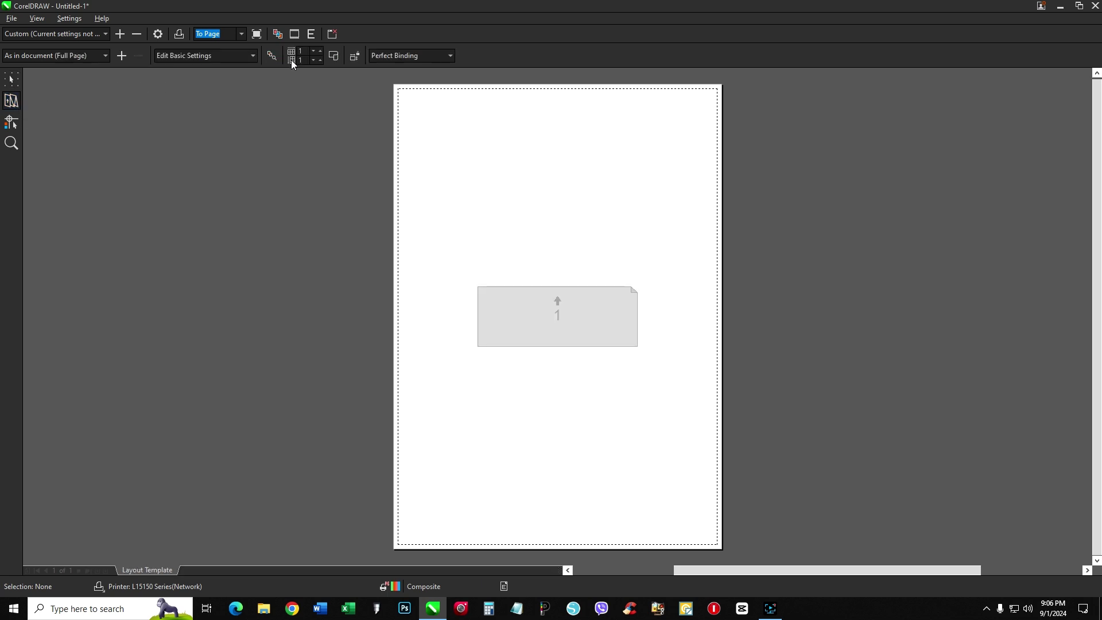
{"action": "left_click", "coordinate": [305, 52]}
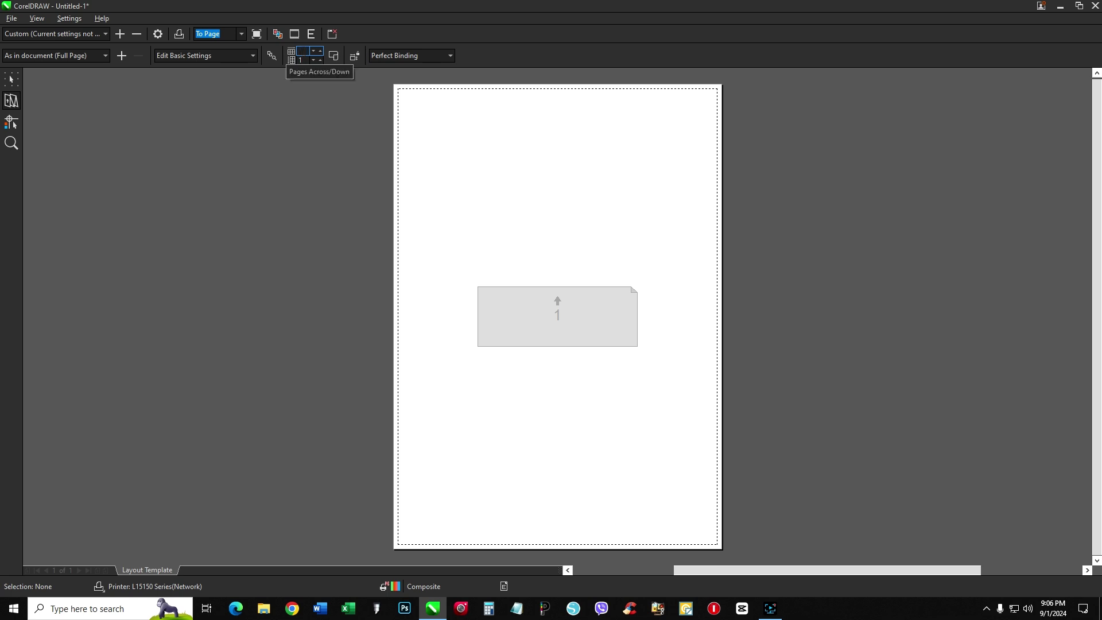
{"action": "left_click", "coordinate": [304, 60]}
{"action": "left_click", "coordinate": [9, 83]}
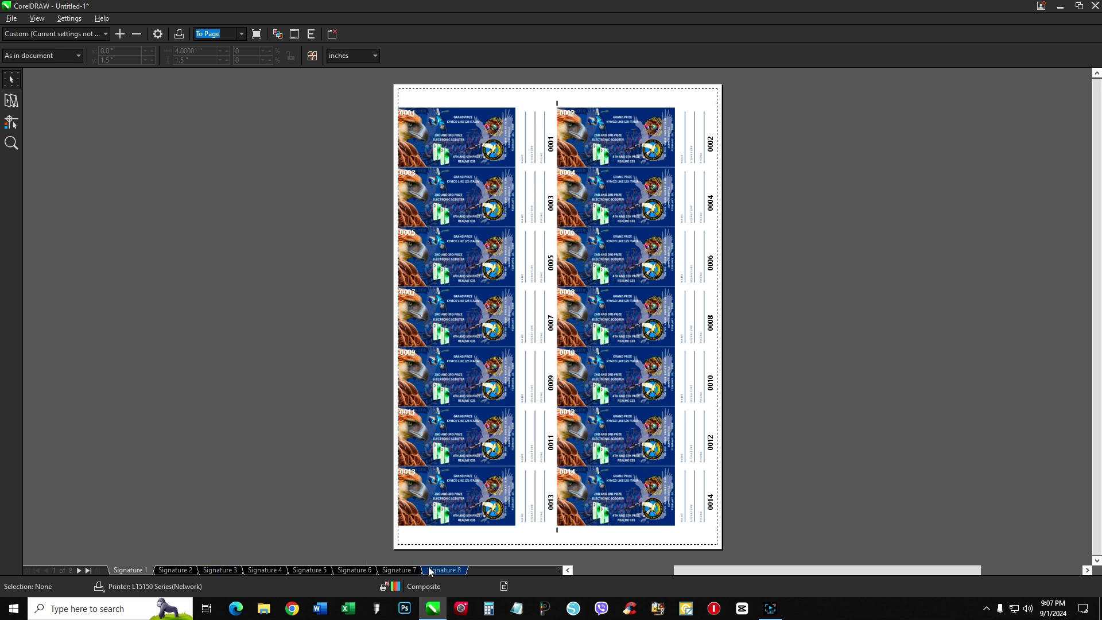
Check the ticket numbering on several sheets, including the last one, and return to the first sheet.
{"action": "left_click", "coordinate": [402, 569]}
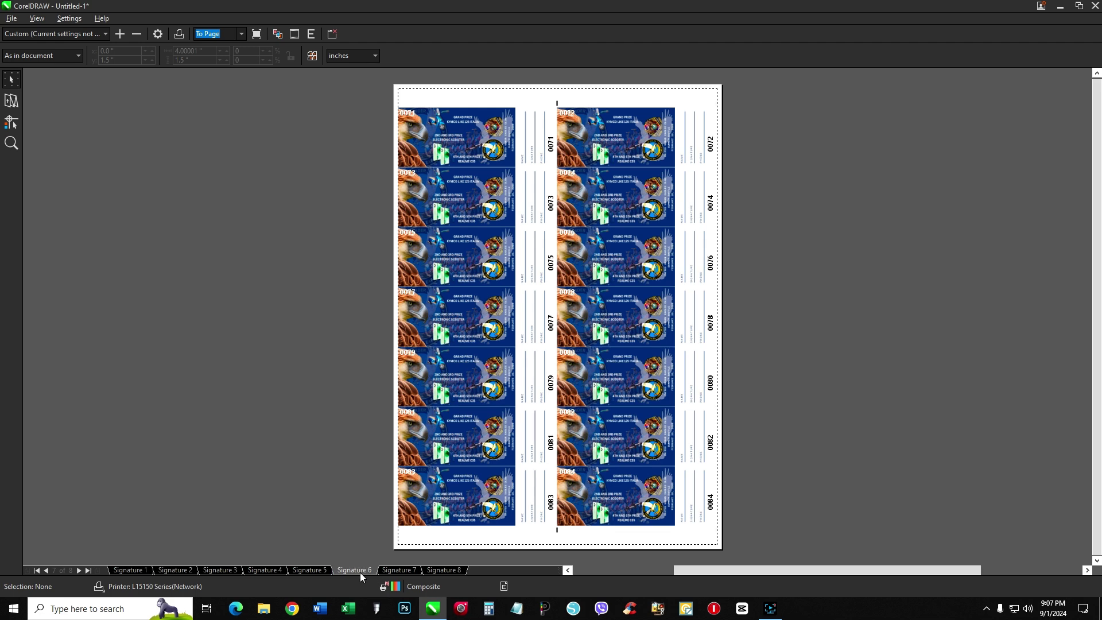
{"action": "left_click", "coordinate": [267, 569]}
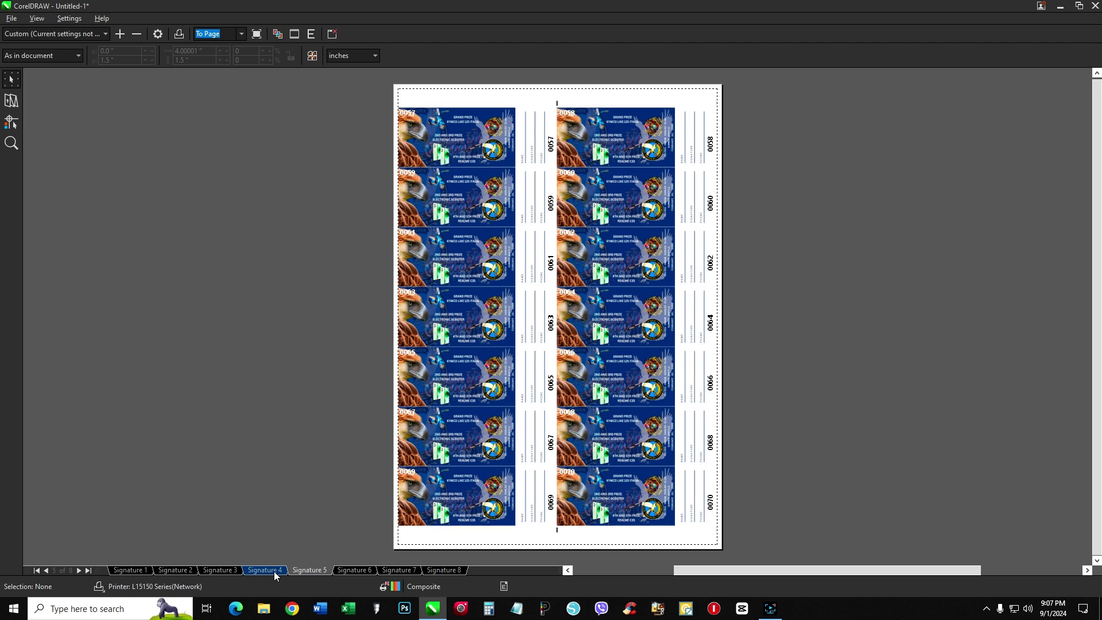
{"action": "left_click", "coordinate": [440, 569]}
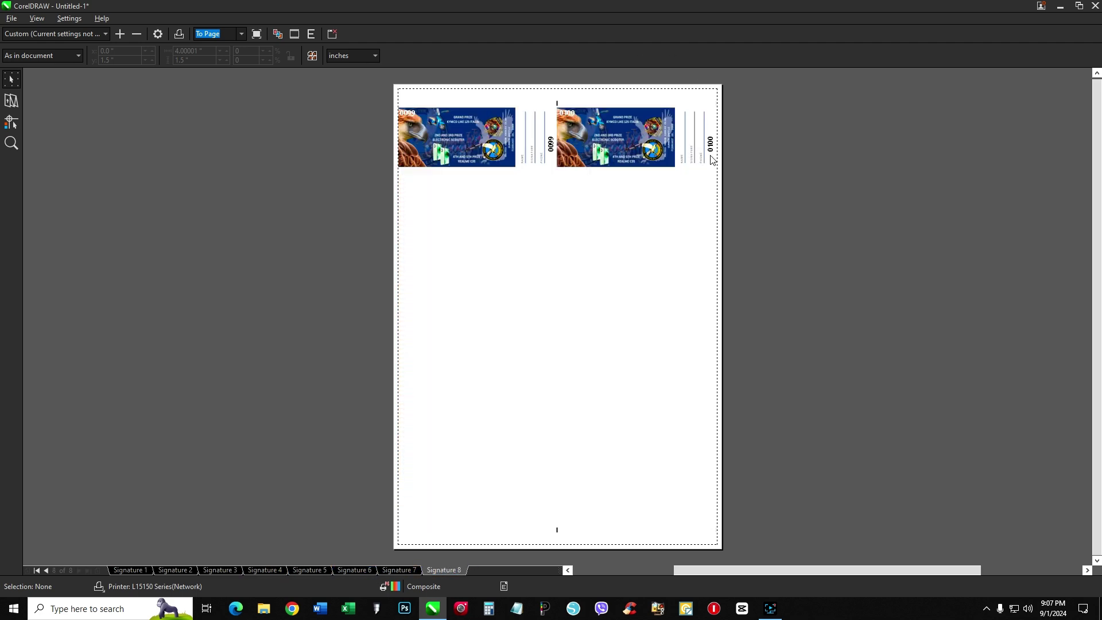
{"action": "left_click", "coordinate": [131, 569]}
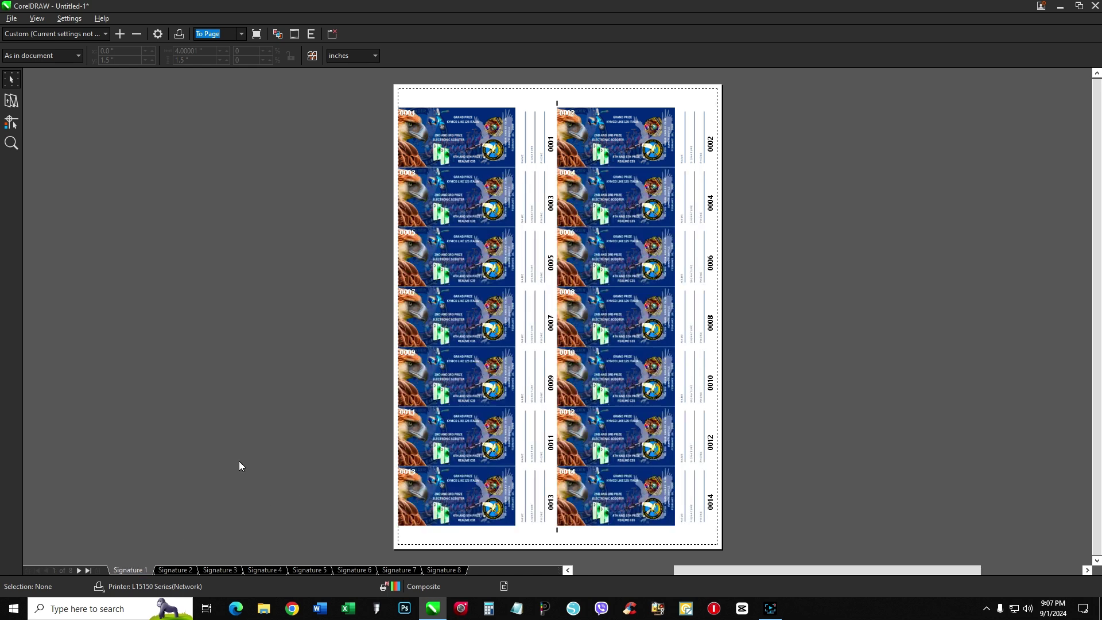